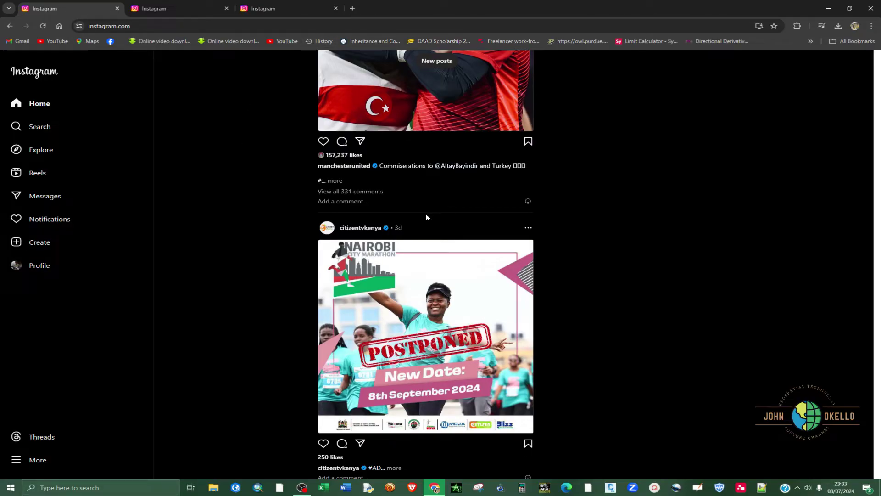
# - Find the marathon 'Postponed' post in the feed and copy its link from the options menu
pyautogui.scroll(-1, 355, 243)
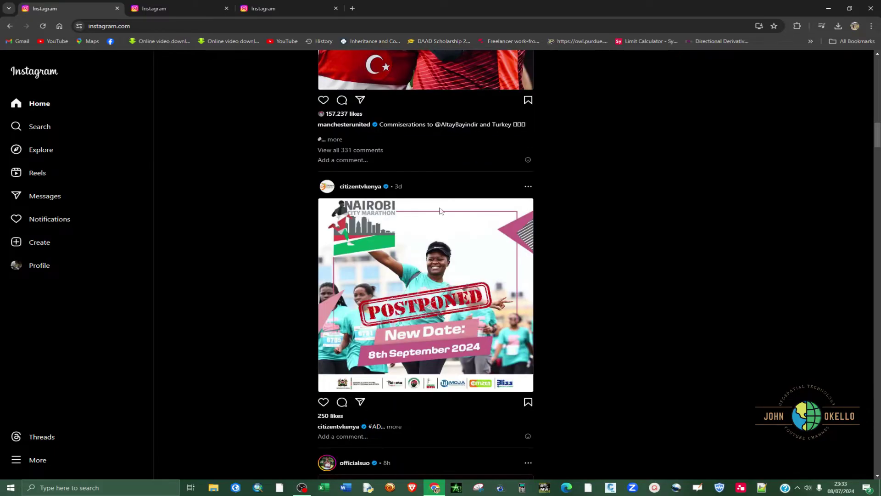
pyautogui.scroll(-3, 384, 301)
pyautogui.scroll(1, 392, 307)
pyautogui.scroll(3, 446, 306)
pyautogui.scroll(2, 523, 271)
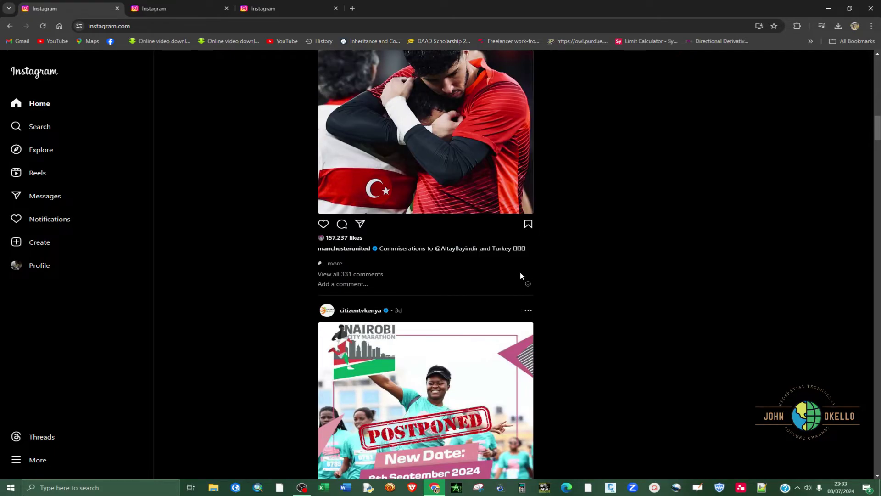
pyautogui.scroll(-1, 529, 294)
pyautogui.scroll(-1, 528, 275)
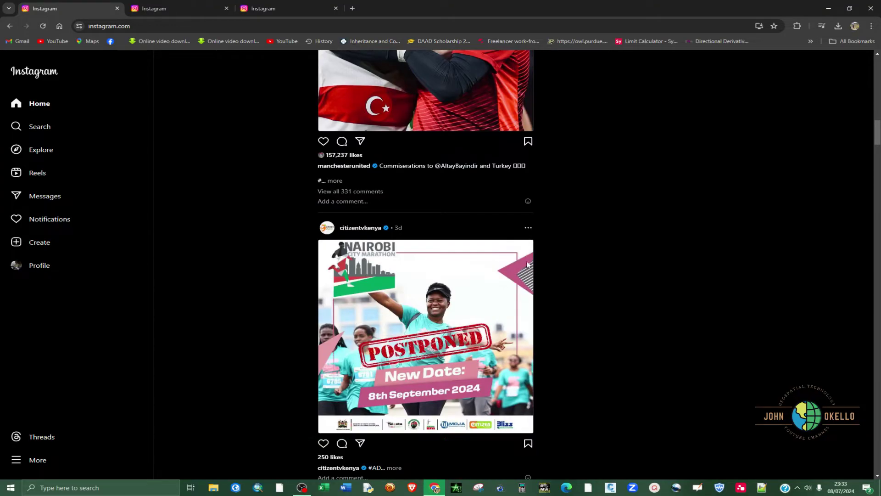
pyautogui.click(529, 229)
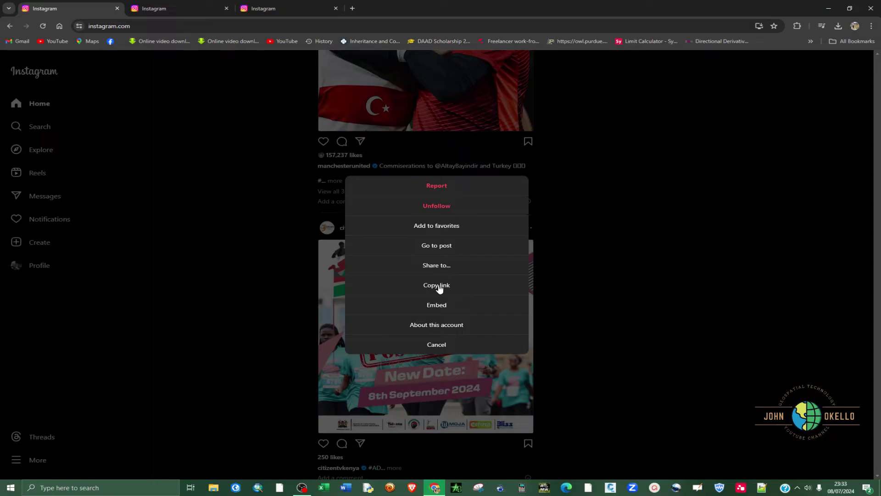
pyautogui.click(436, 286)
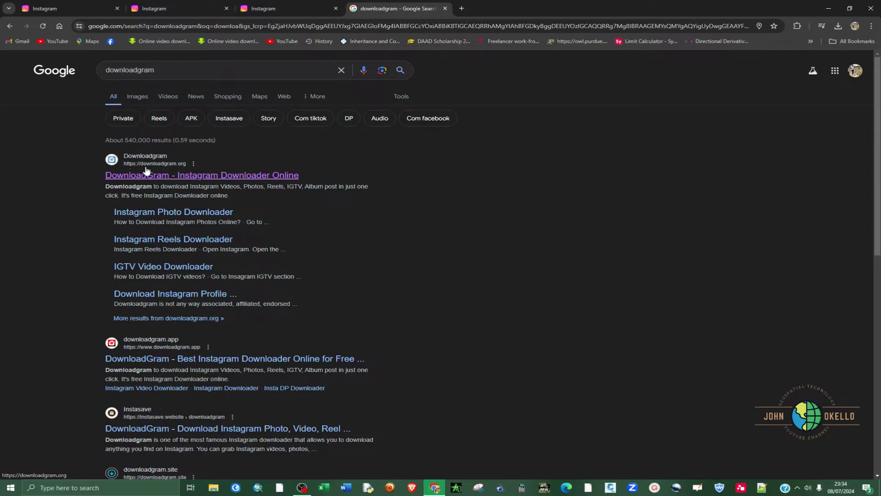
# - Open the 'Downloadgram - Instagram Downloader Online' search result
pyautogui.click(182, 177)
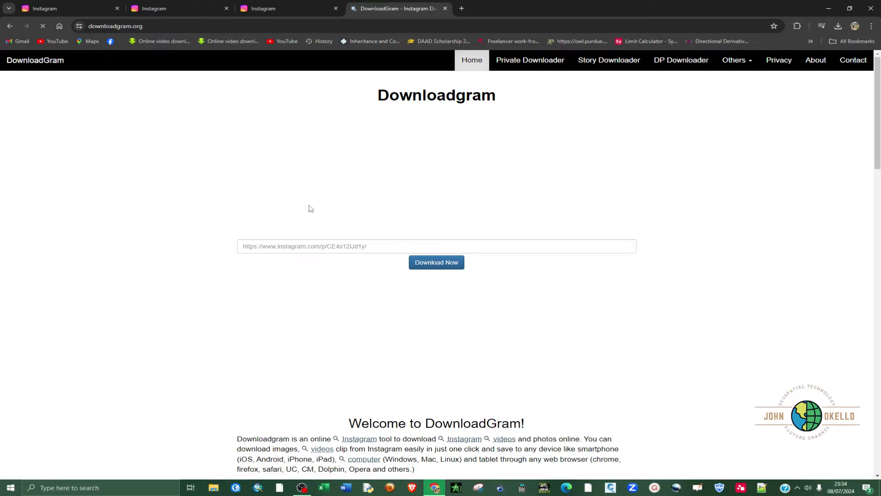
# - Paste the copied marathon post link into DownloadGram and fetch the post
pyautogui.rightClick(289, 247)
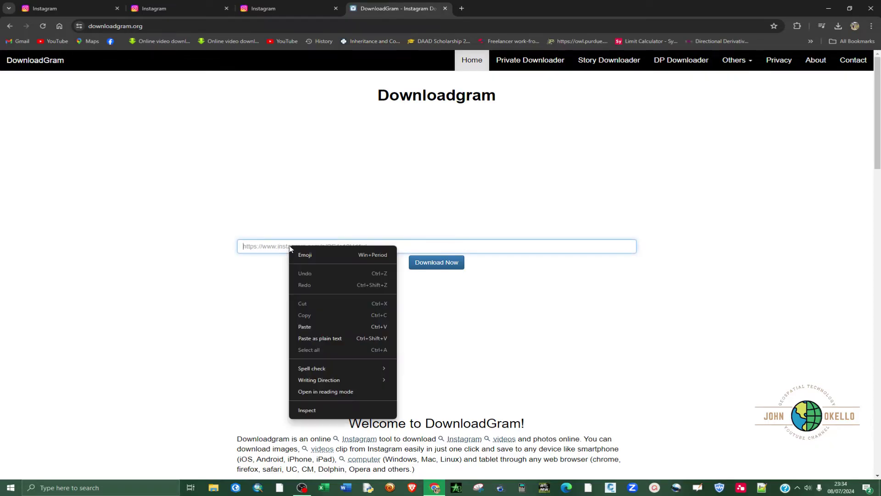
pyautogui.click(315, 327)
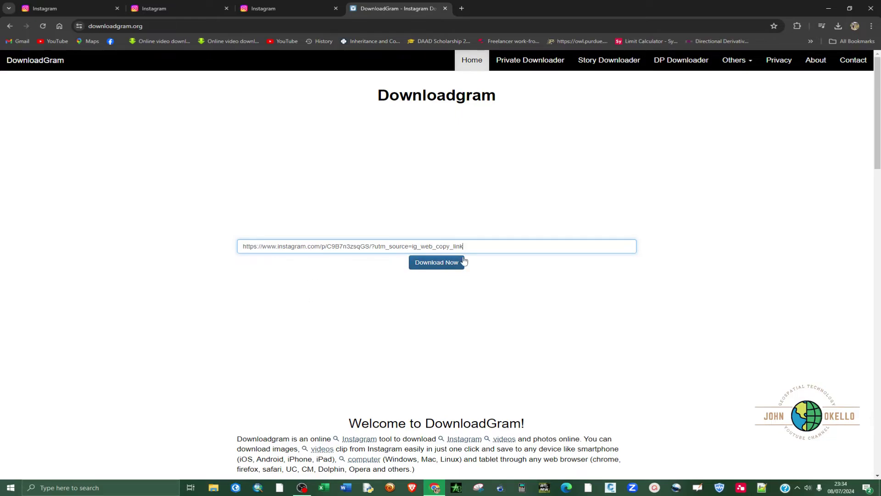
pyautogui.click(437, 266)
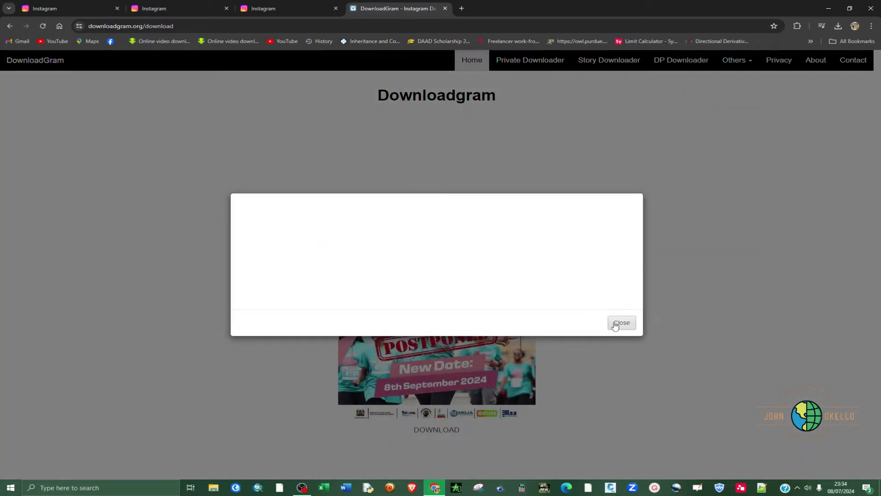
# - Dismiss the popup, download the marathon photo, and check the browser's downloads list
pyautogui.click(619, 324)
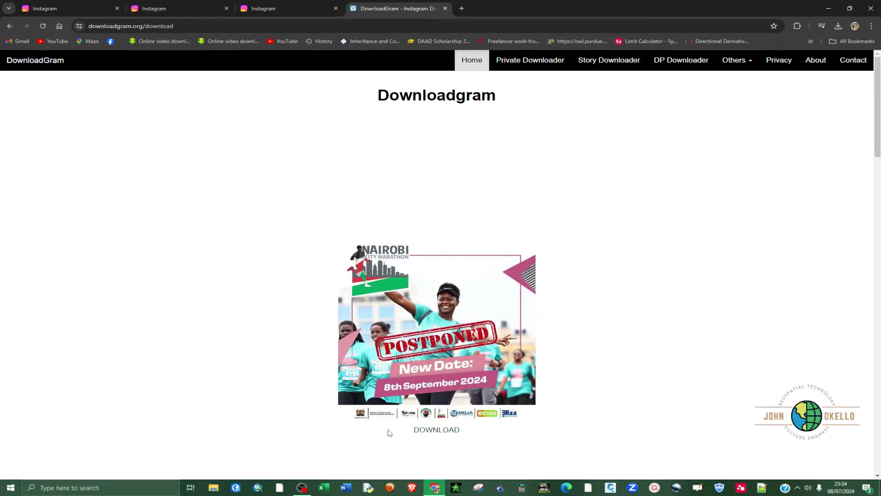
pyautogui.click(423, 434)
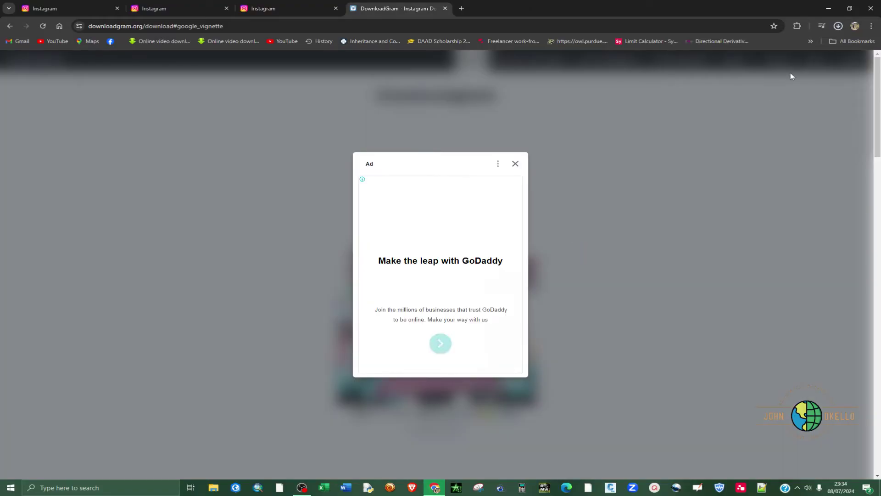
pyautogui.click(837, 27)
pyautogui.click(838, 27)
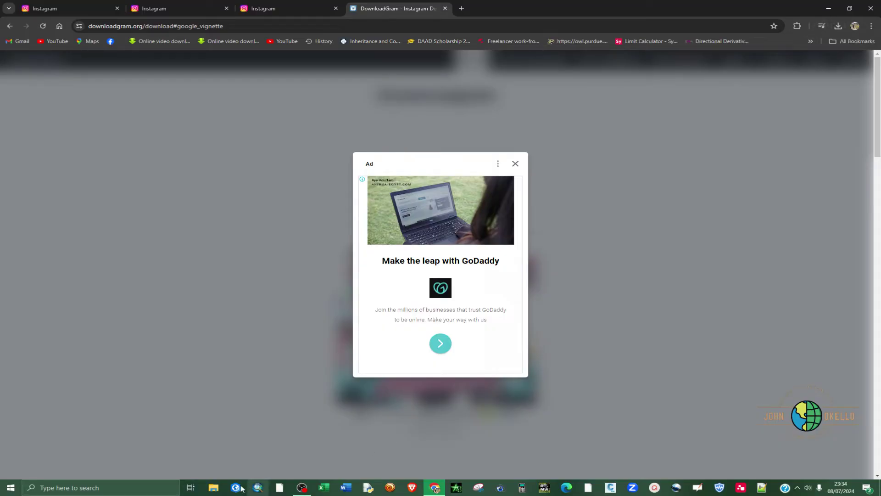
# - Rename the downloaded marathon photo in Downloads to 'Phot Download'
pyautogui.press('super+e')
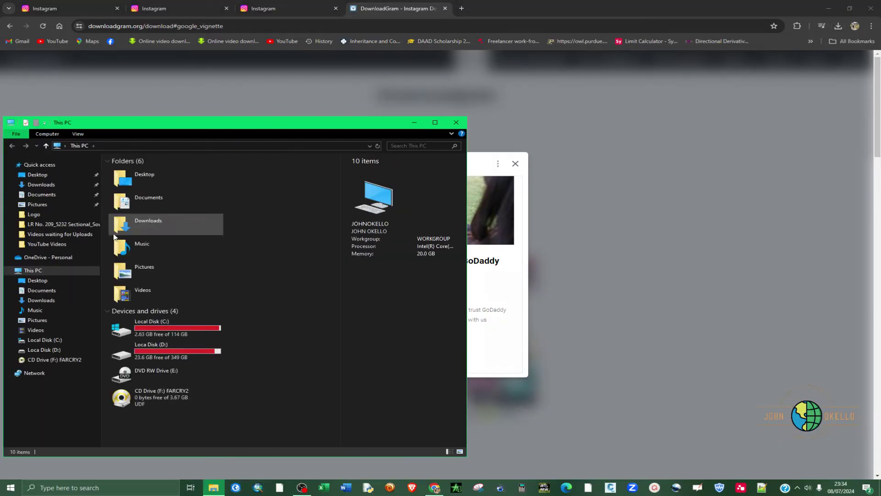
pyautogui.click(41, 184)
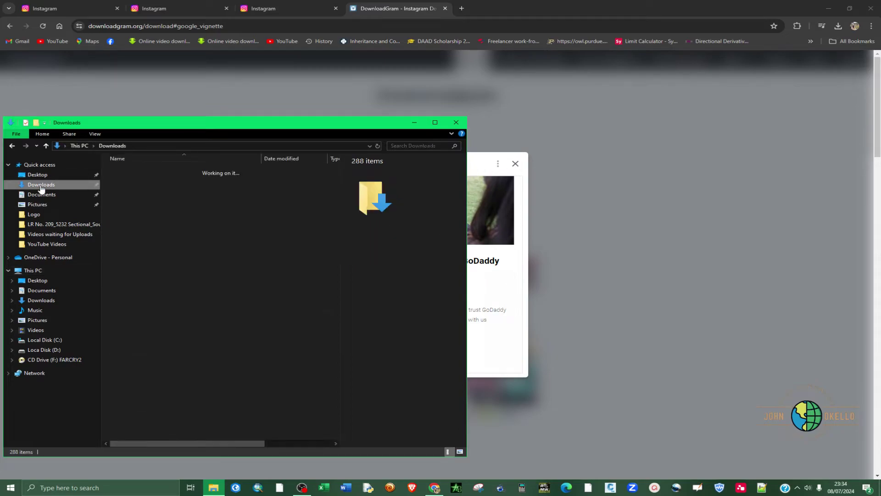
pyautogui.click(202, 182)
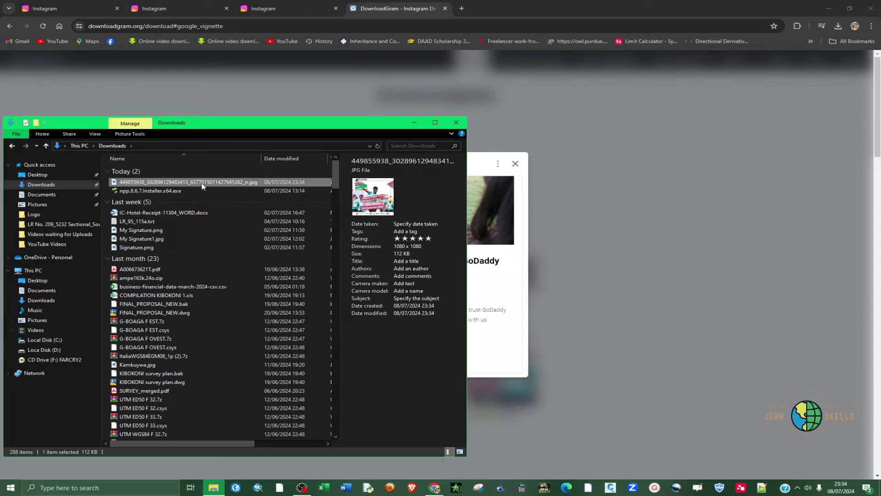
pyautogui.click(201, 183)
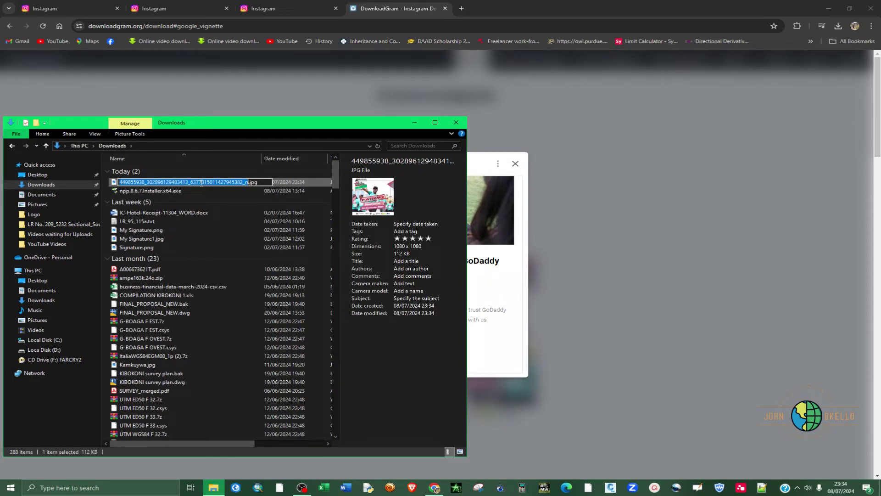
pyautogui.write('Ph')
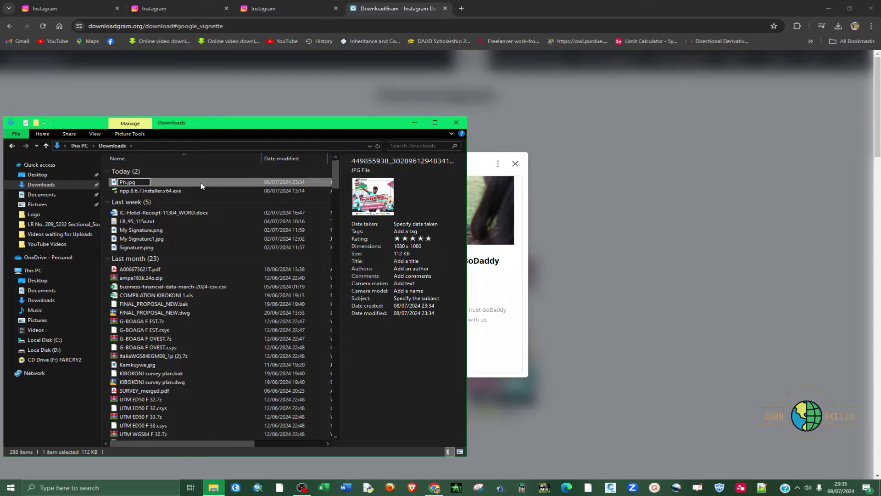
pyautogui.write('ot Do')
pyautogui.write('wnload')
pyautogui.press('Return')
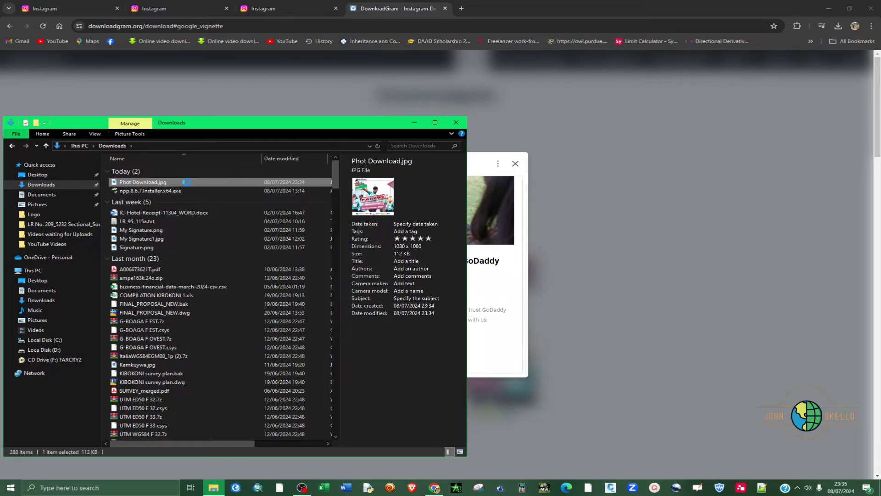
# - Cut Phot Download.jpg, close the ad popup, and return to the second Instagram feed
pyautogui.rightClick(186, 182)
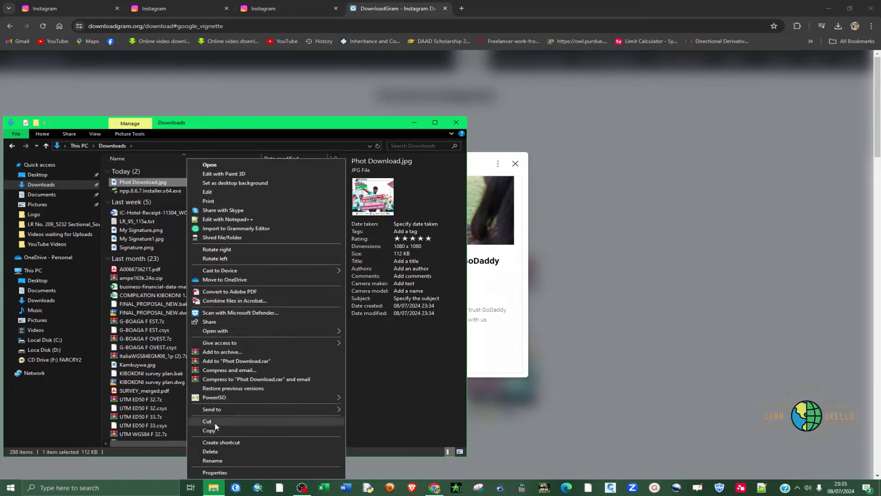
pyautogui.click(214, 423)
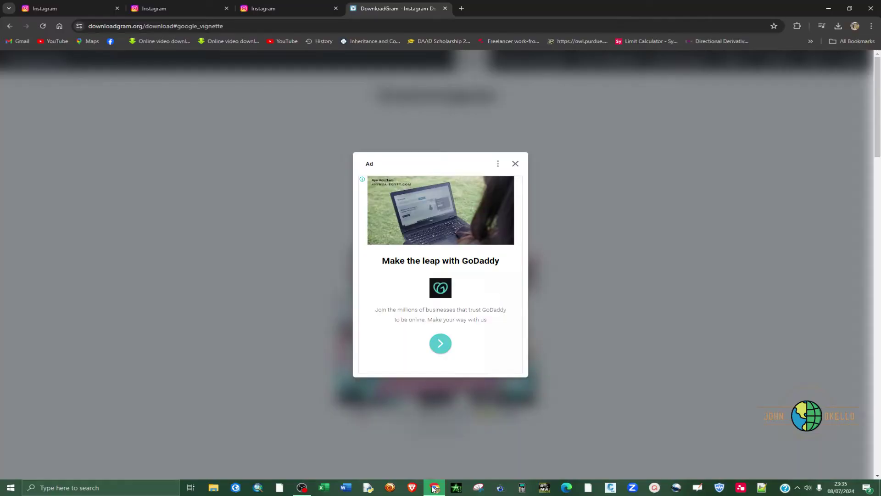
pyautogui.click(515, 163)
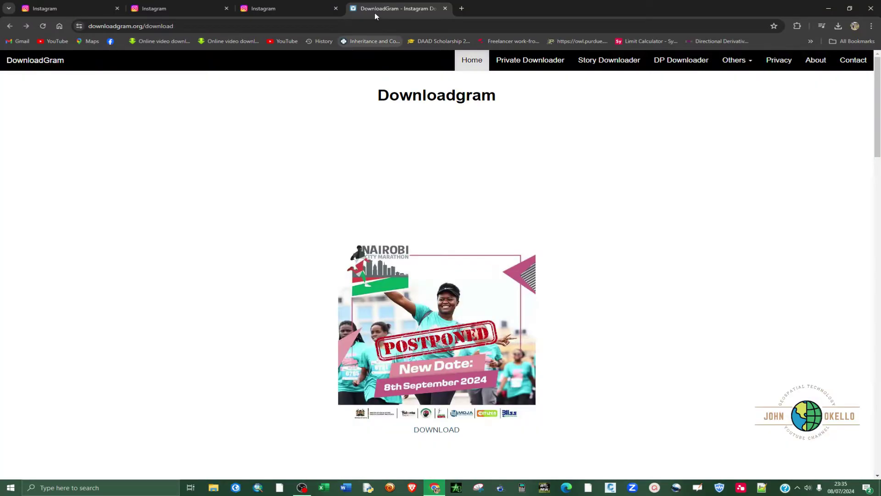
pyautogui.click(151, 9)
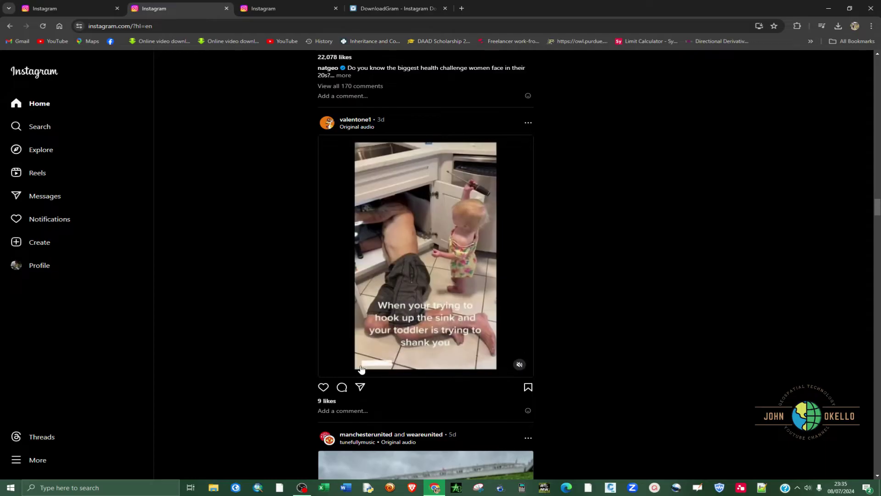
# - Copy the toddler-at-the-sink video's link, then go back to a freshly reloaded DownloadGram page
pyautogui.click(519, 365)
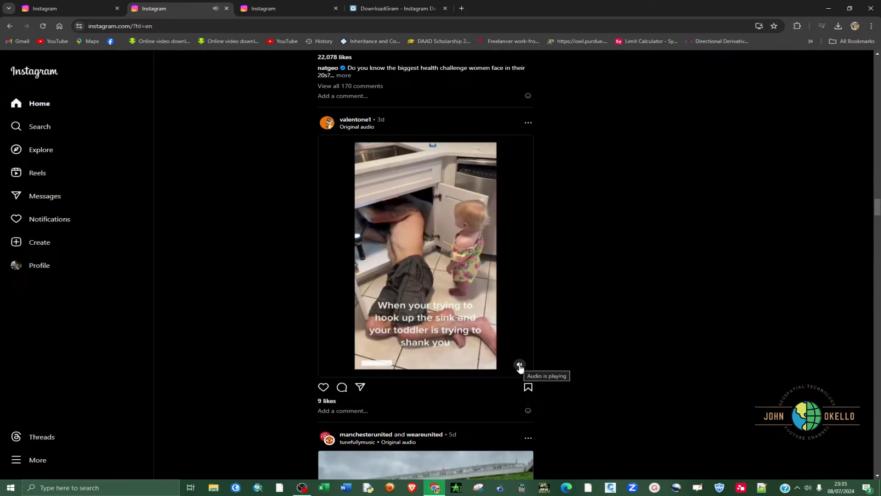
pyautogui.click(519, 366)
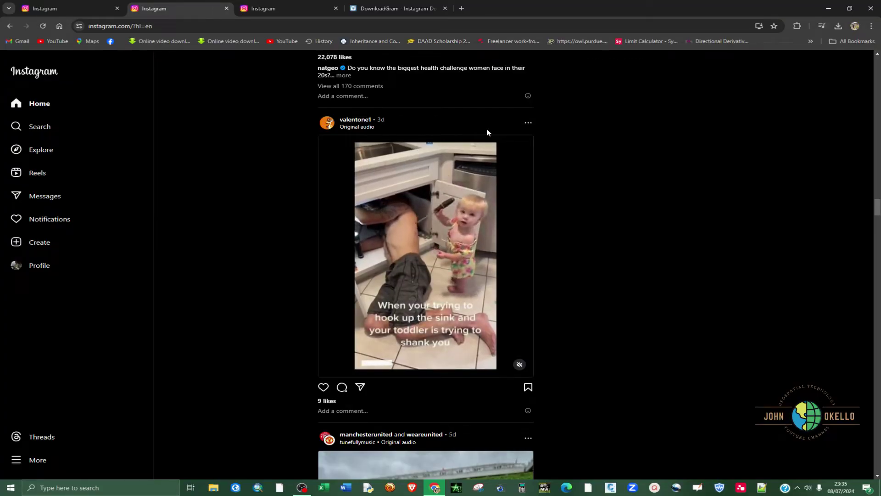
pyautogui.click(528, 124)
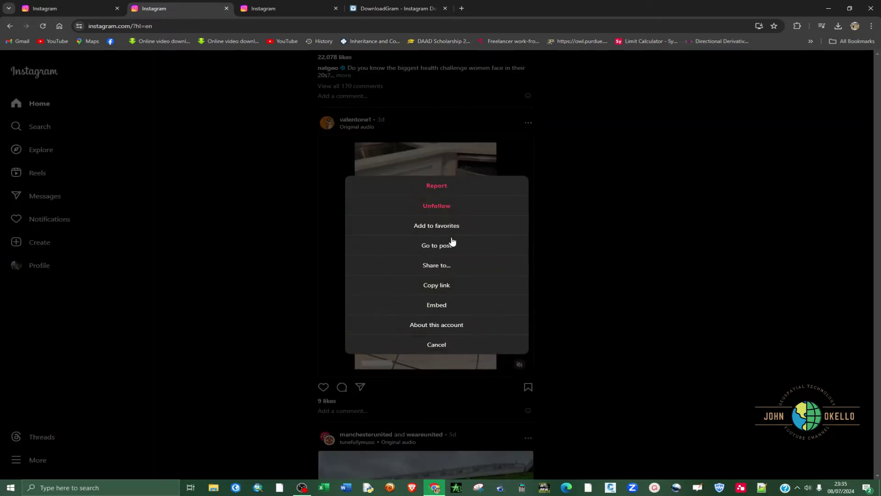
pyautogui.click(435, 285)
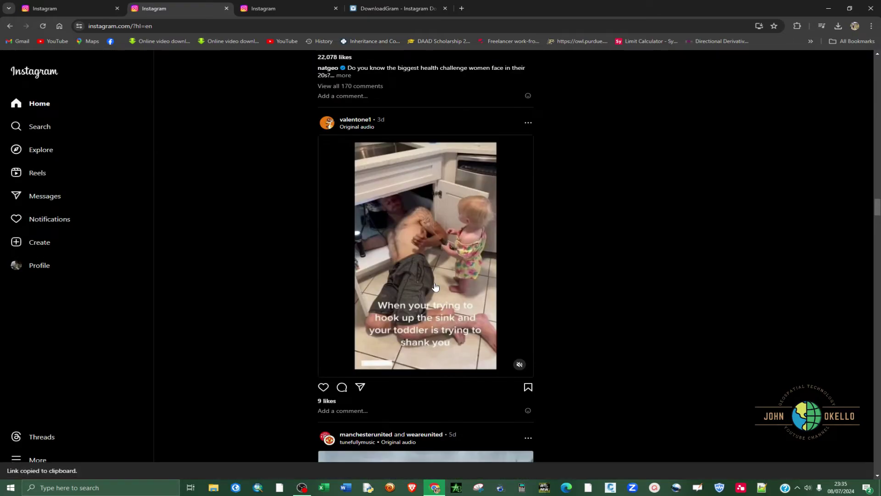
pyautogui.click(393, 8)
pyautogui.click(42, 26)
# - Paste the toddler reel link into DownloadGram, fetch it, and scroll to its MP4 download
pyautogui.click(66, 62)
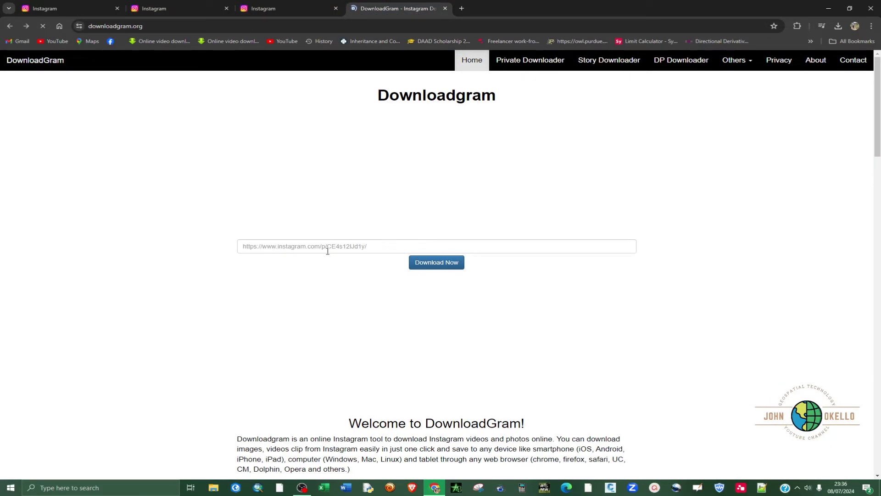
pyautogui.rightClick(329, 248)
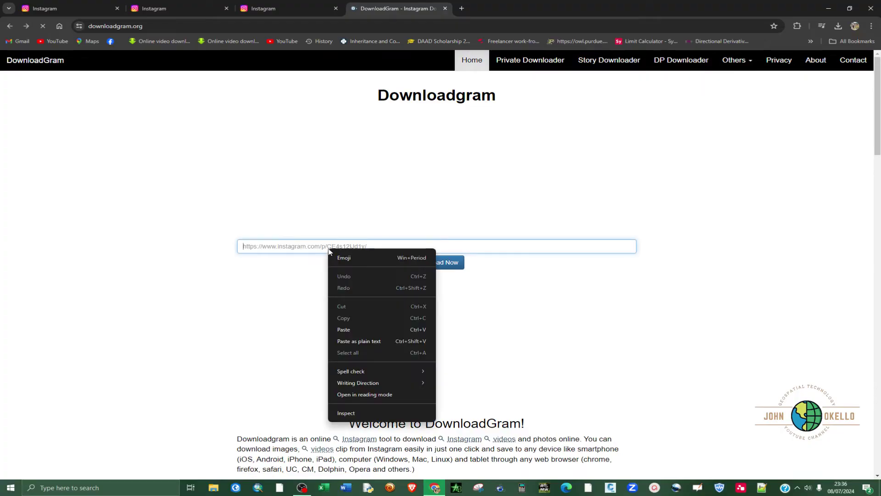
pyautogui.click(351, 332)
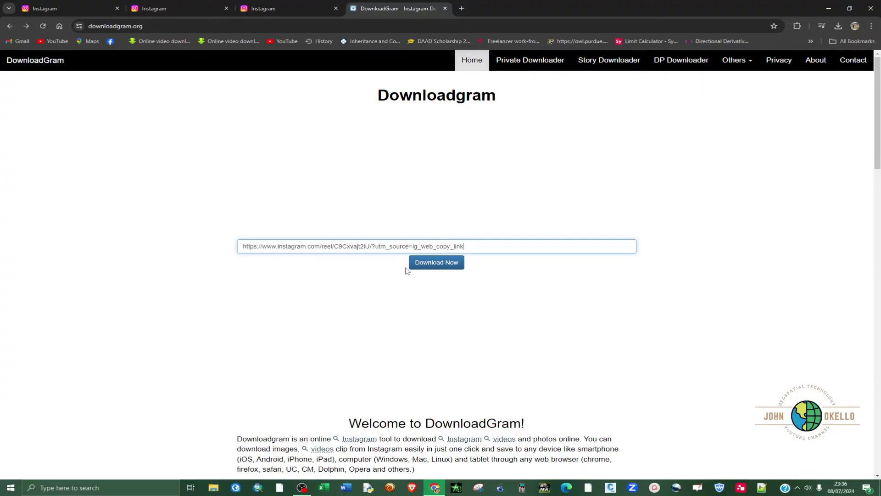
pyautogui.click(422, 266)
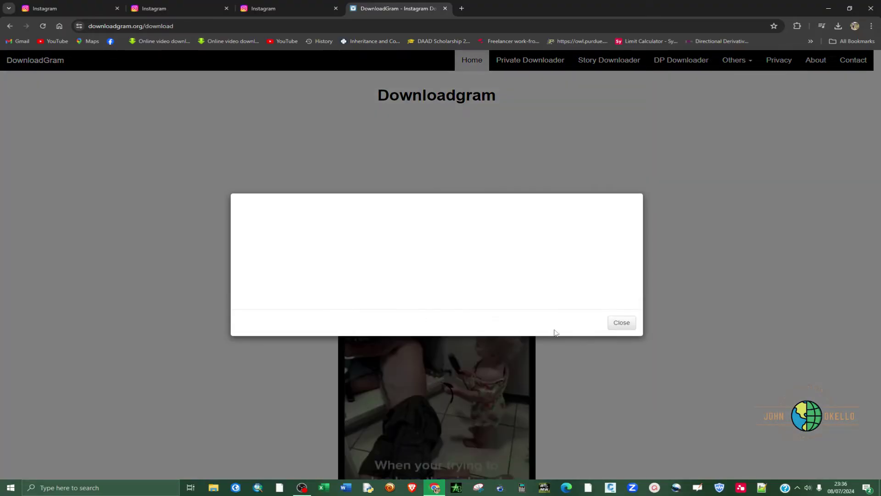
pyautogui.click(620, 323)
pyautogui.scroll(-1, 574, 317)
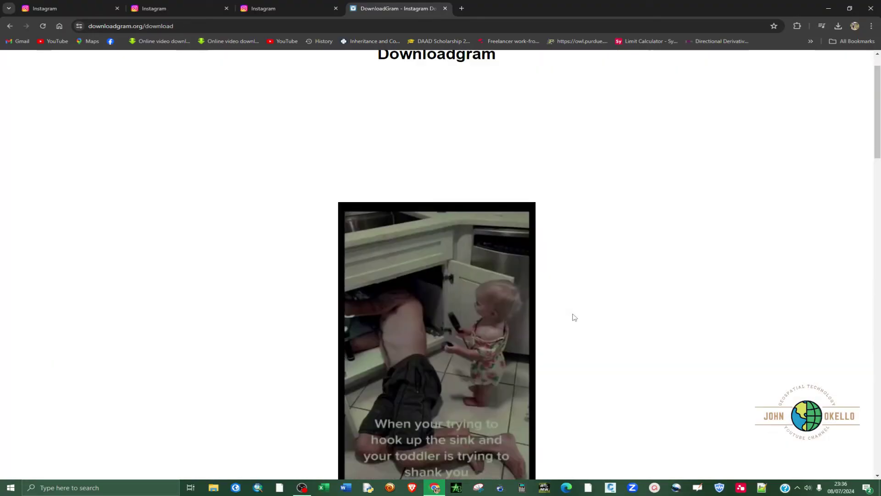
pyautogui.scroll(-2, 573, 317)
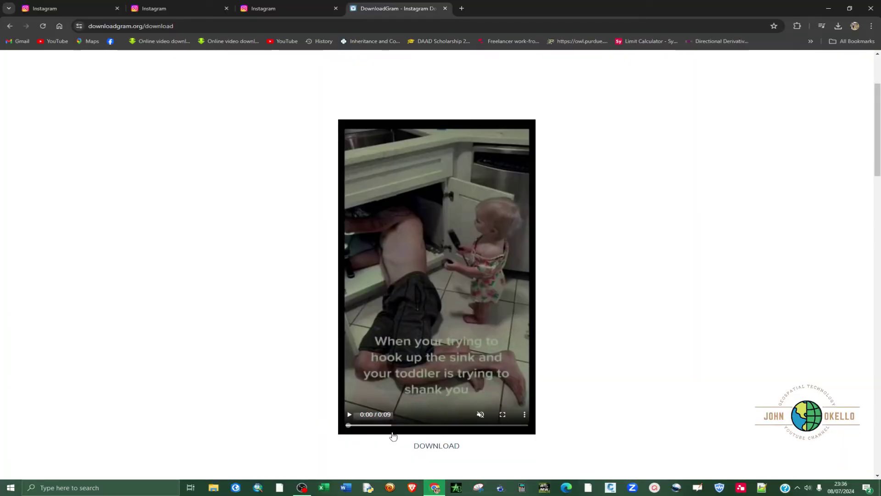
pyautogui.scroll(-2, 440, 397)
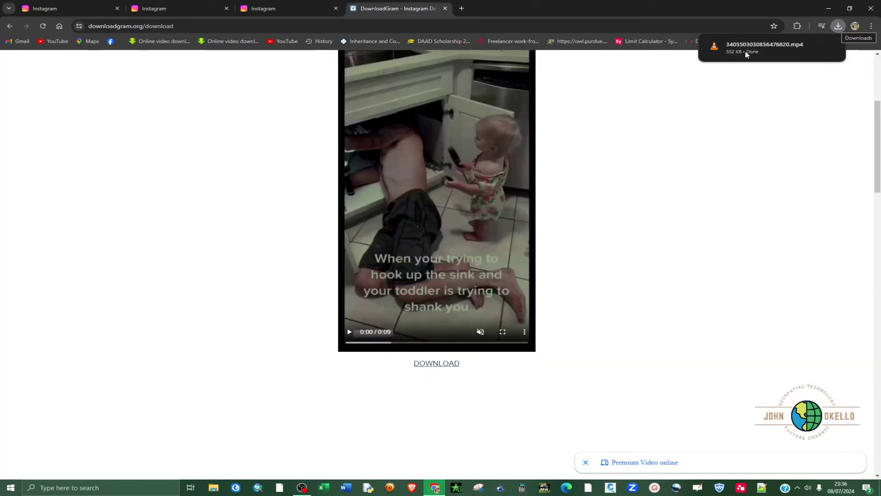
# - Rename the new mp4 in Downloads to 'Video Download' and copy the file
pyautogui.click(235, 488)
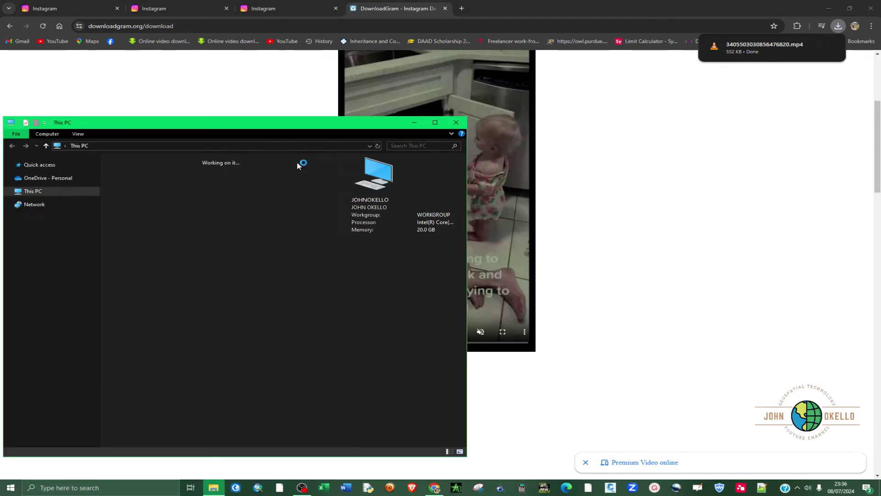
pyautogui.click(43, 185)
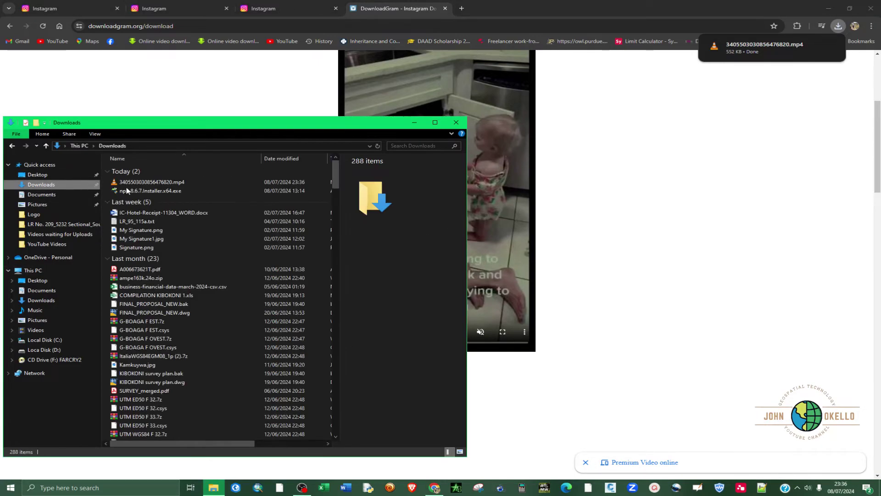
pyautogui.click(174, 183)
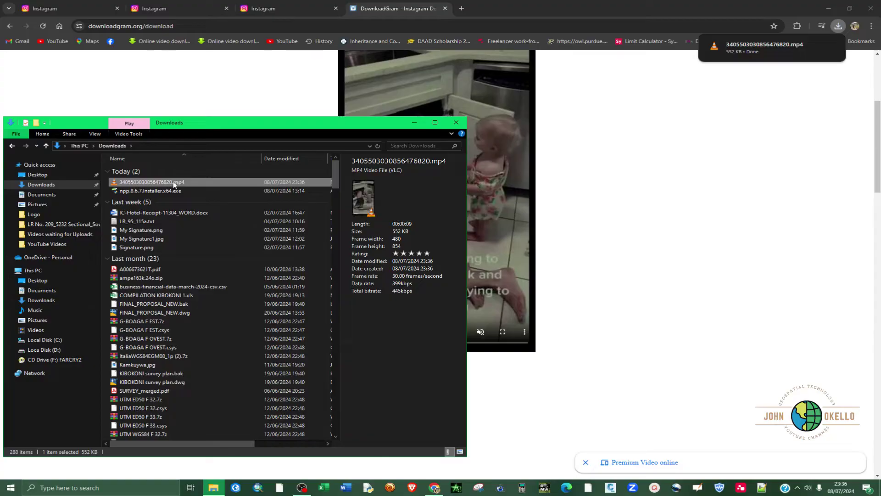
pyautogui.click(179, 183)
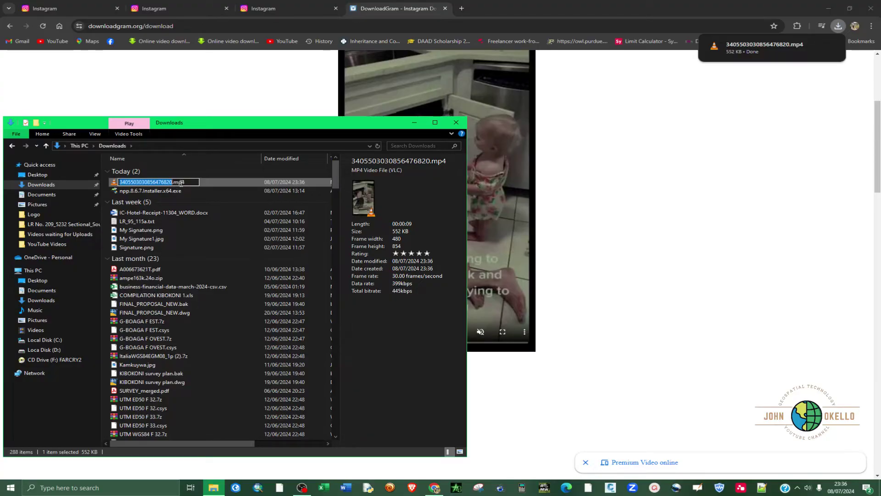
pyautogui.write('V')
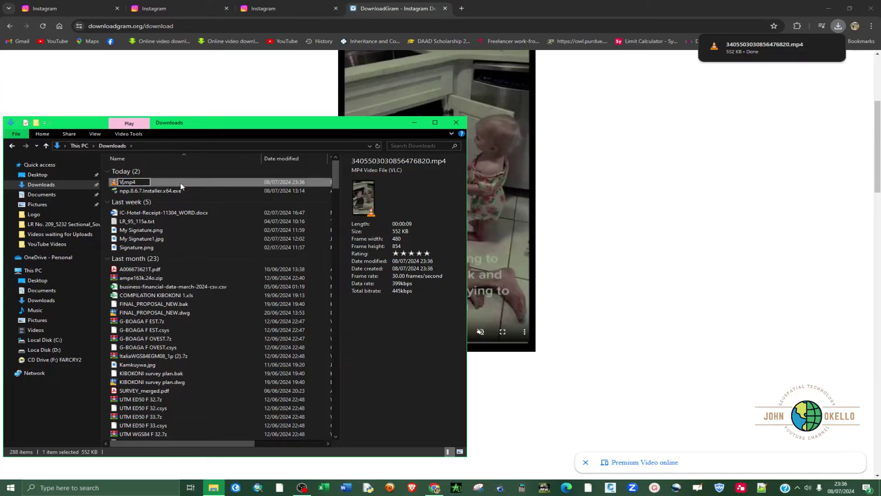
pyautogui.write('ideo Downlo')
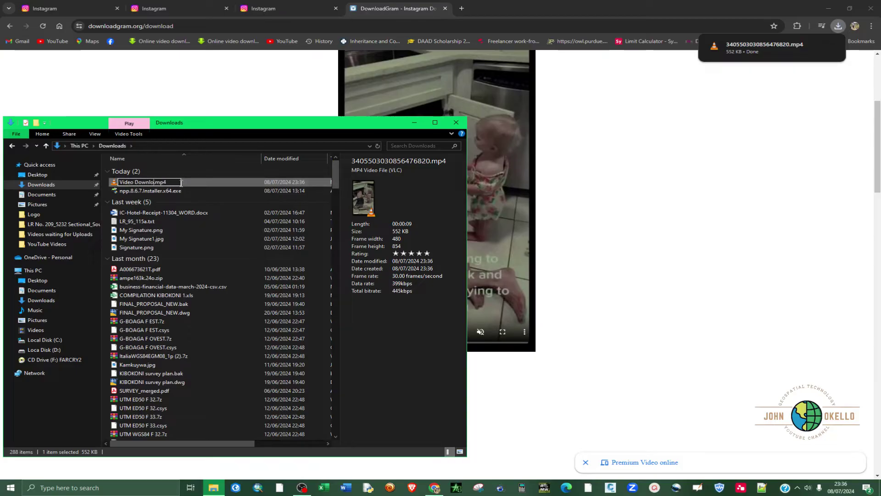
pyautogui.write('ad')
pyautogui.press('Return')
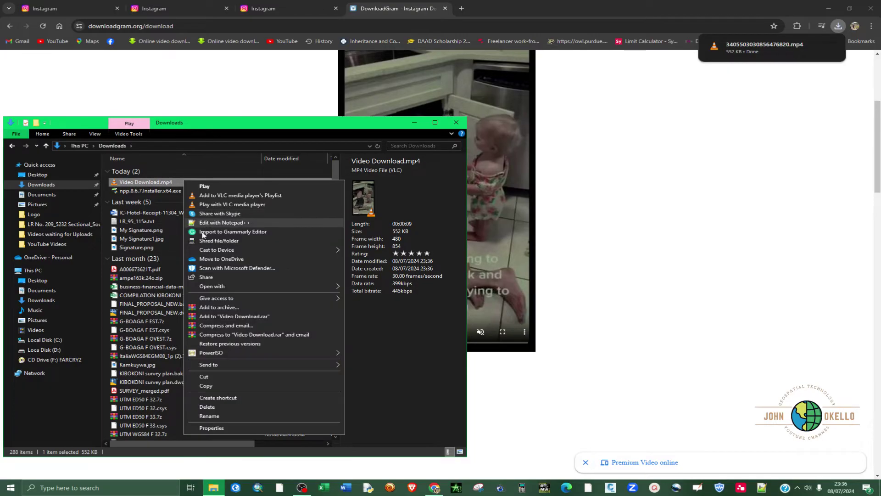
pyautogui.click(207, 386)
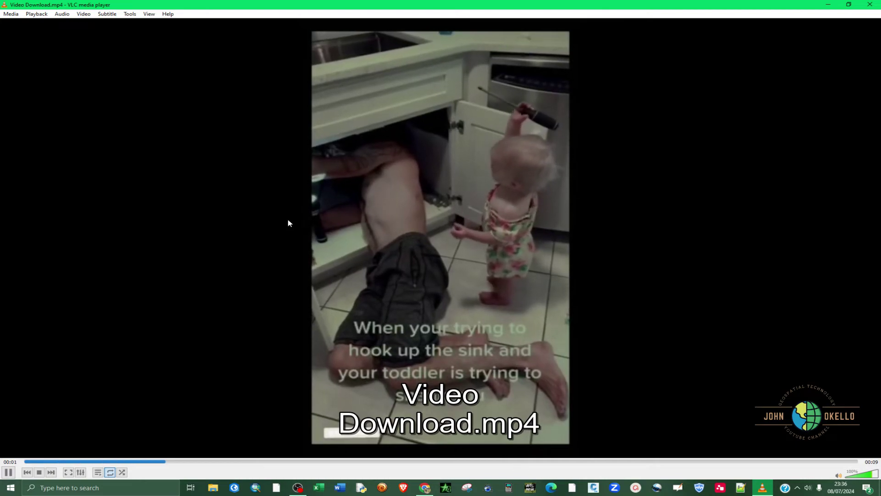
# - Set VLC volume to 90% while Video Download.mp4 plays
pyautogui.scroll(-2, 614, 303)
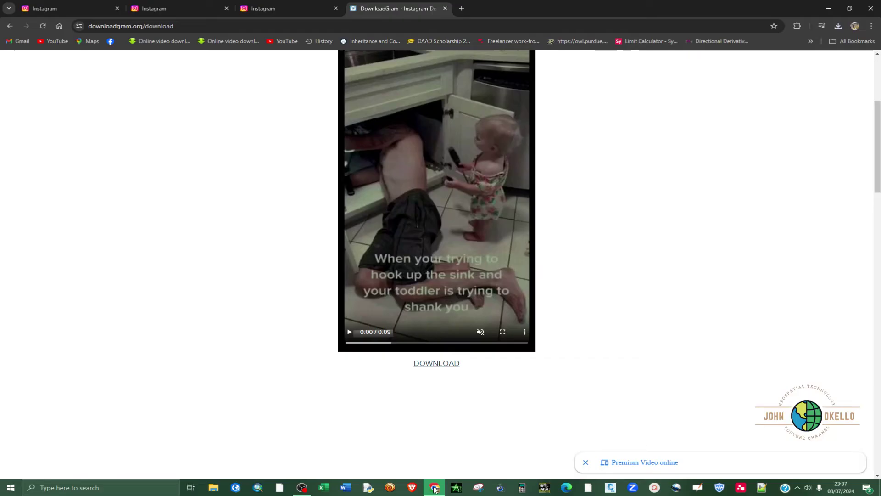
pyautogui.click(43, 26)
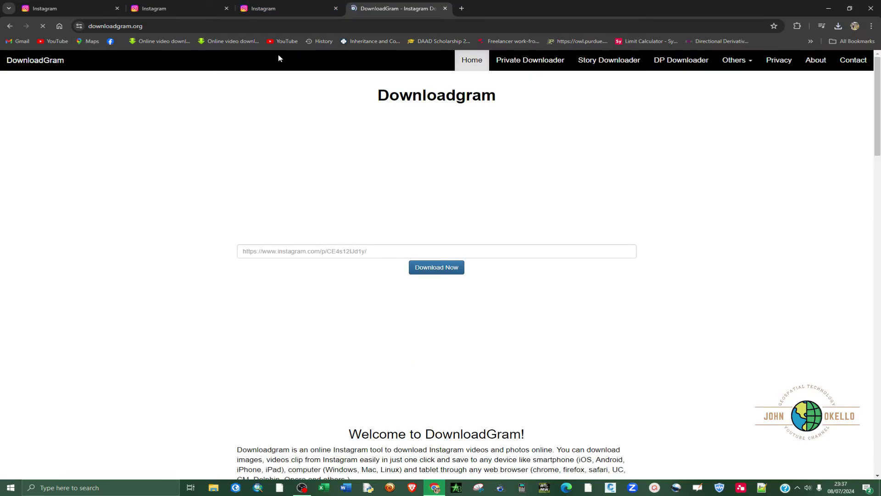
pyautogui.click(263, 7)
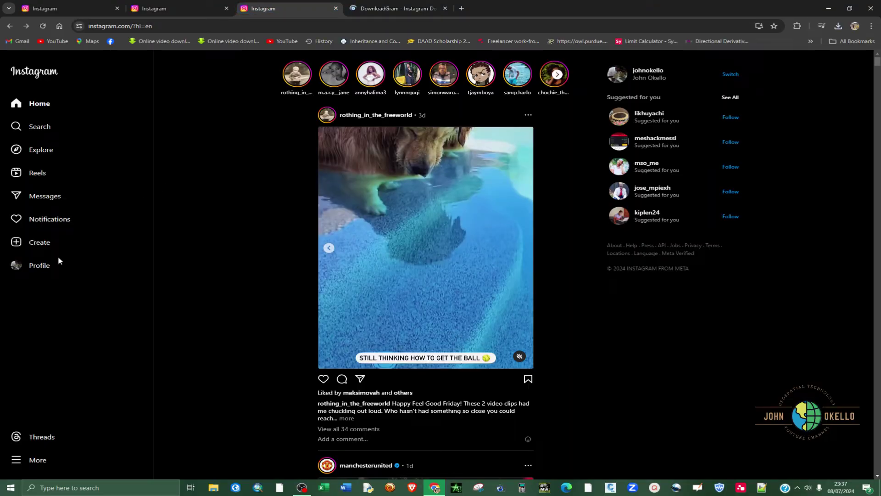
pyautogui.click(41, 269)
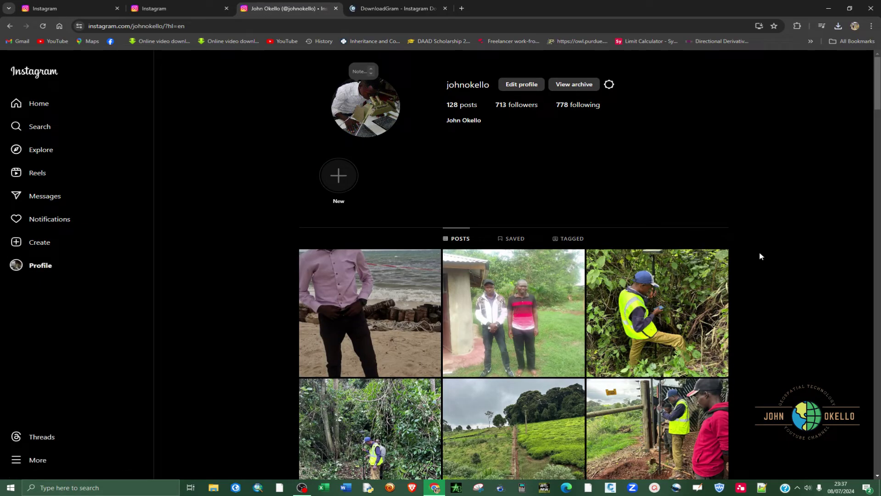
# - Scroll down the profile grid and open the dirt-road walking-woman video post
pyautogui.scroll(-3, 808, 203)
pyautogui.scroll(-3, 790, 210)
pyautogui.scroll(-5, 789, 210)
pyautogui.scroll(-6, 787, 209)
pyautogui.scroll(-6, 784, 209)
pyautogui.scroll(-3, 783, 208)
pyautogui.scroll(-4, 783, 208)
pyautogui.scroll(-6, 782, 208)
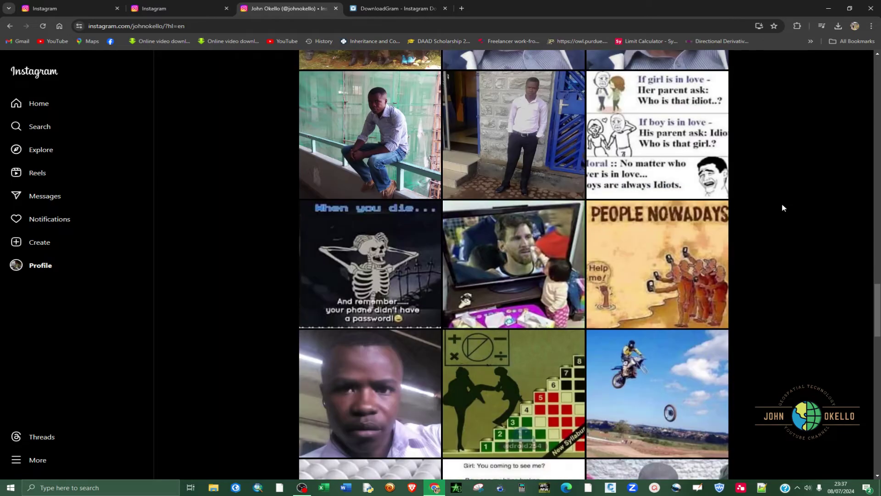
pyautogui.scroll(-5, 782, 208)
pyautogui.scroll(-4, 783, 208)
pyautogui.scroll(-2, 780, 205)
pyautogui.scroll(3, 776, 204)
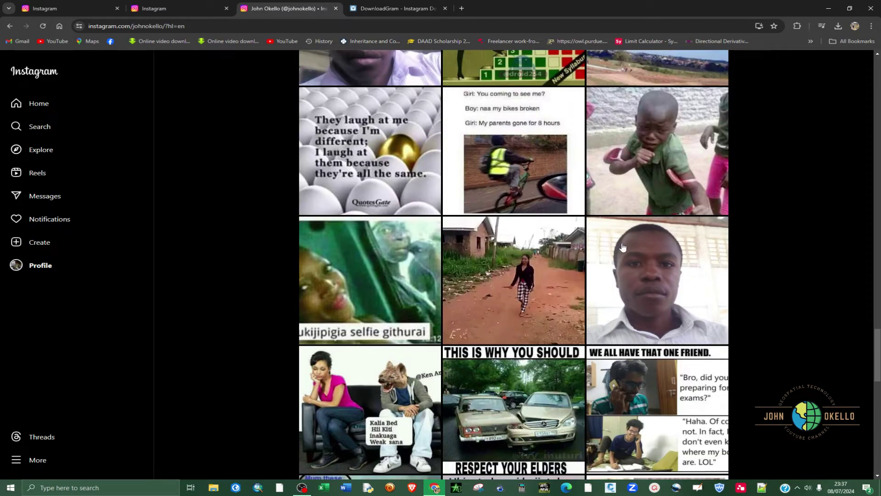
pyautogui.click(515, 314)
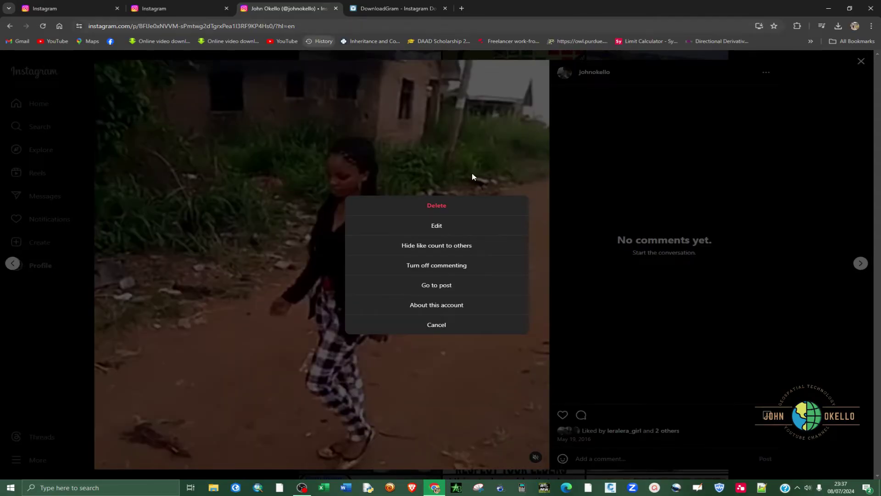
# - Copy the walking-woman post's URL from the address bar and return to DownloadGram
pyautogui.click(641, 170)
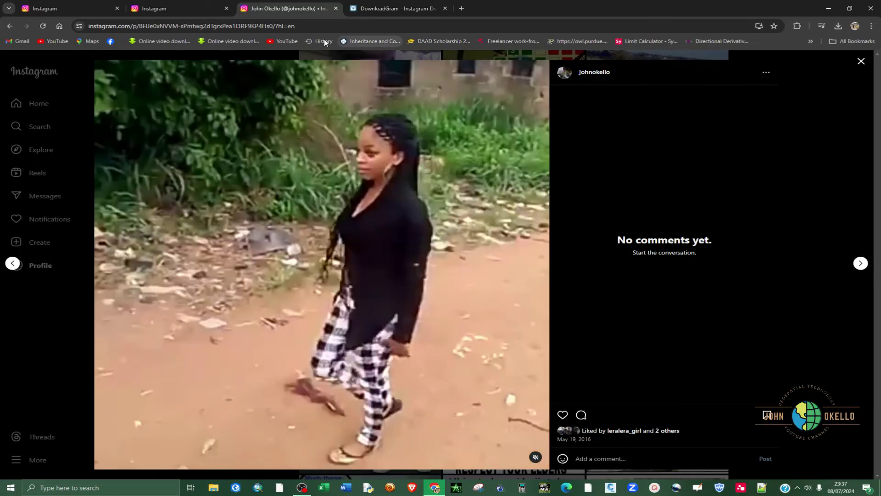
pyautogui.click(305, 26)
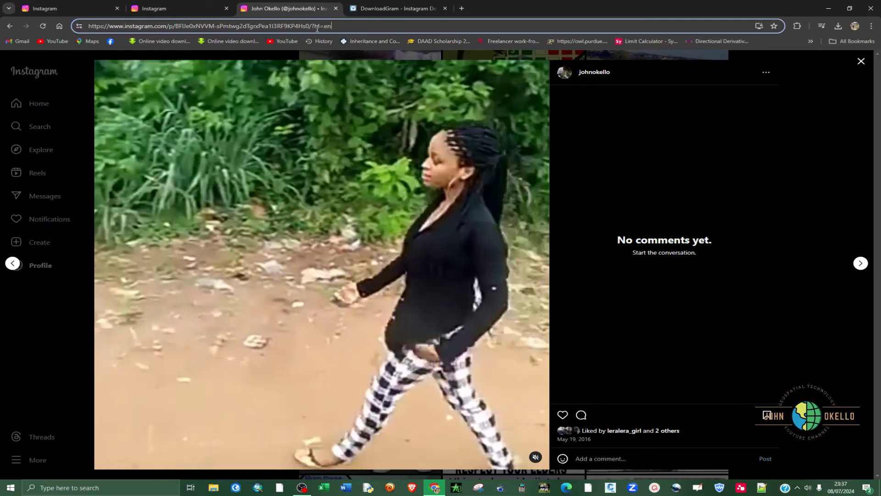
pyautogui.moveTo(353, 28); pyautogui.dragTo(80, 22)
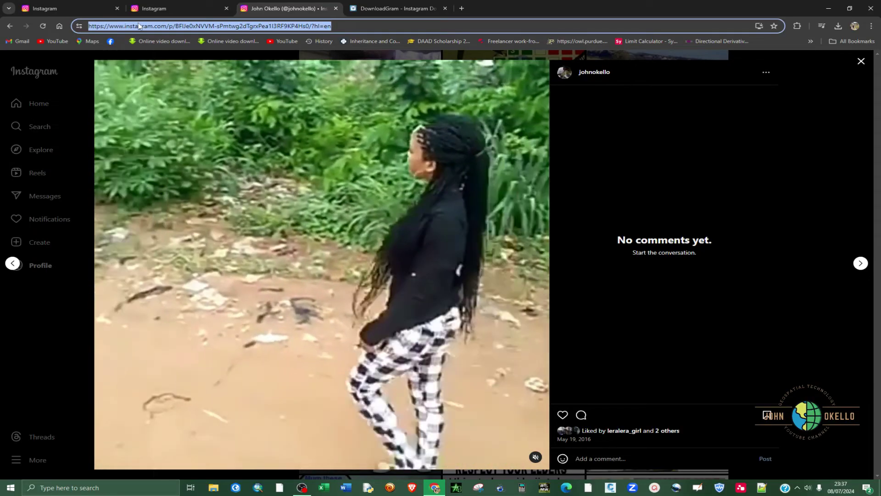
pyautogui.rightClick(138, 26)
pyautogui.click(166, 101)
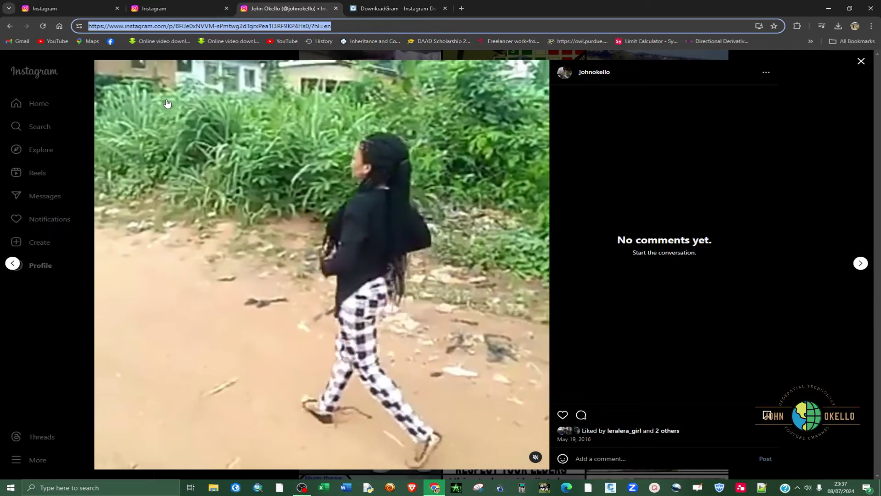
pyautogui.click(407, 10)
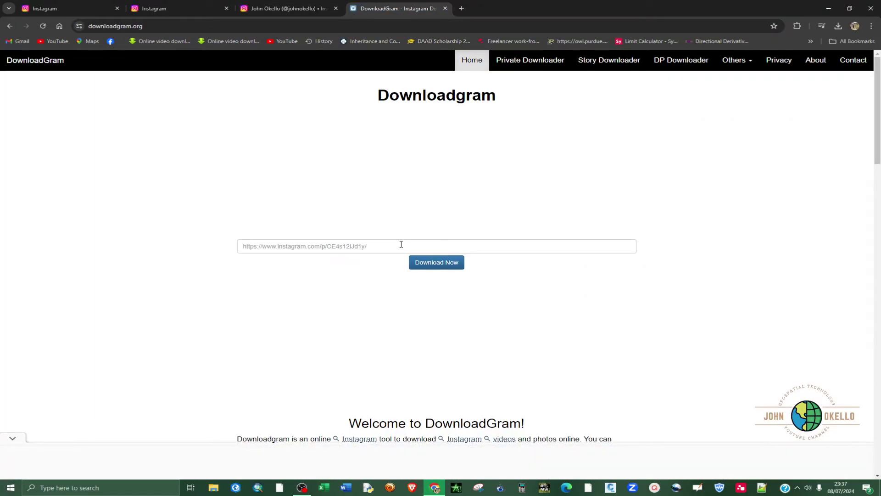
# - Submit the walking-woman post link on the home downloader, hit the 'Private Post or Something Wrong!' error, and reload Home
pyautogui.rightClick(380, 244)
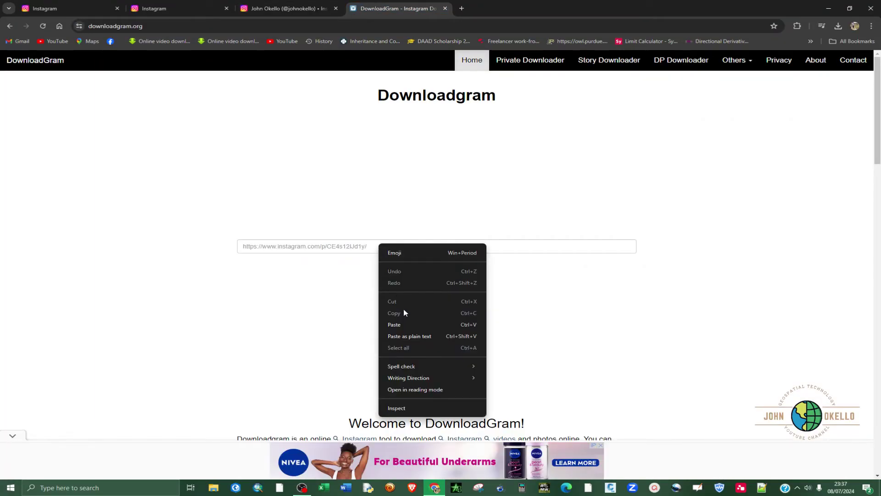
pyautogui.click(397, 324)
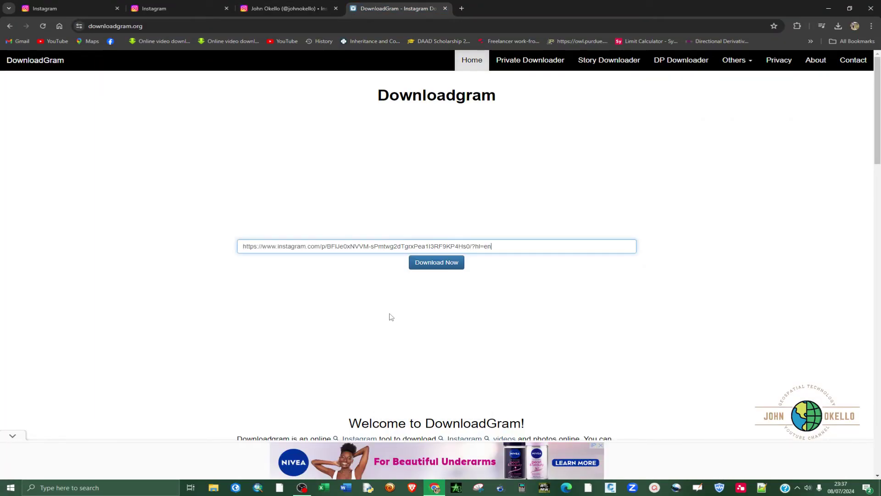
pyautogui.click(433, 268)
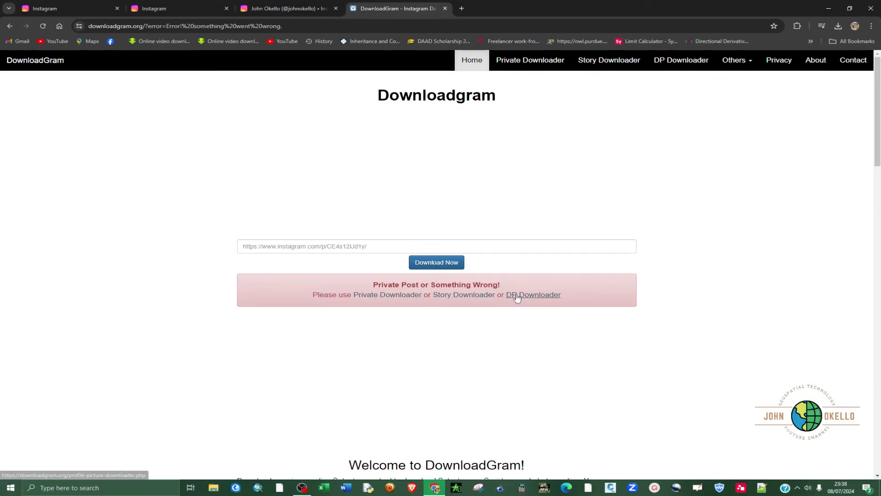
pyautogui.click(43, 25)
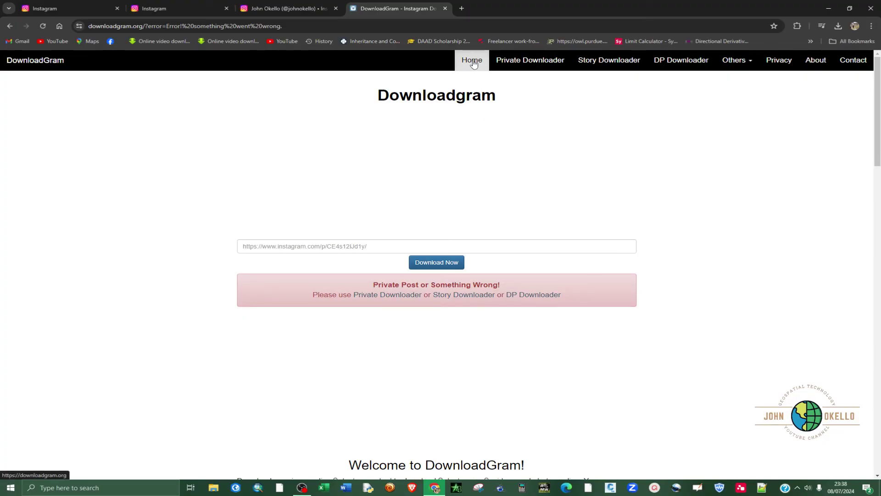
# - Open the Private Downloader and copy the walking-woman post URL from the Instagram tab
pyautogui.click(516, 64)
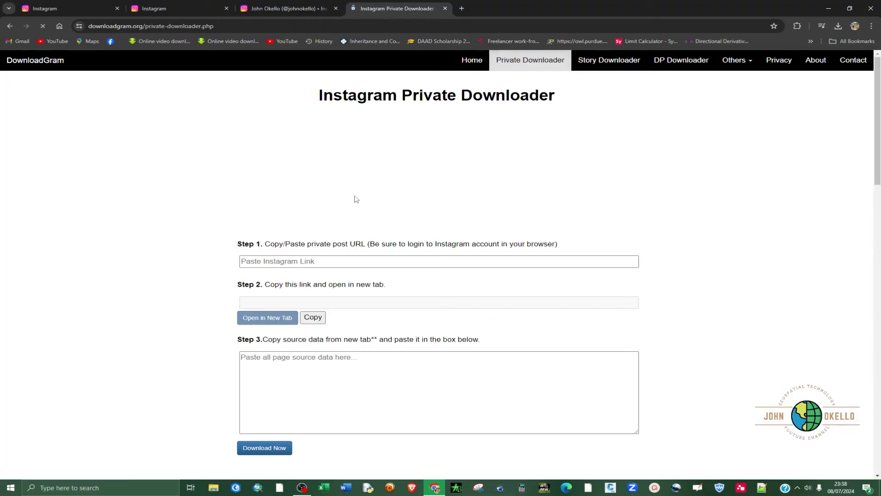
pyautogui.click(275, 8)
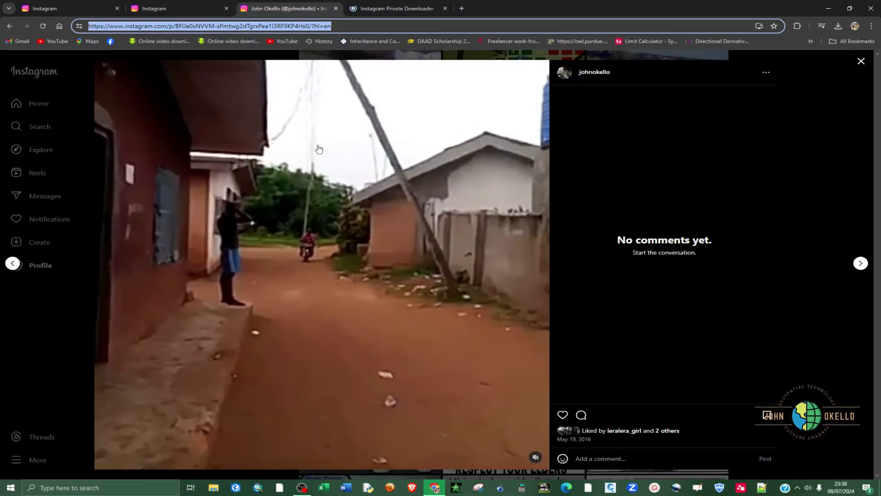
pyautogui.click(347, 26)
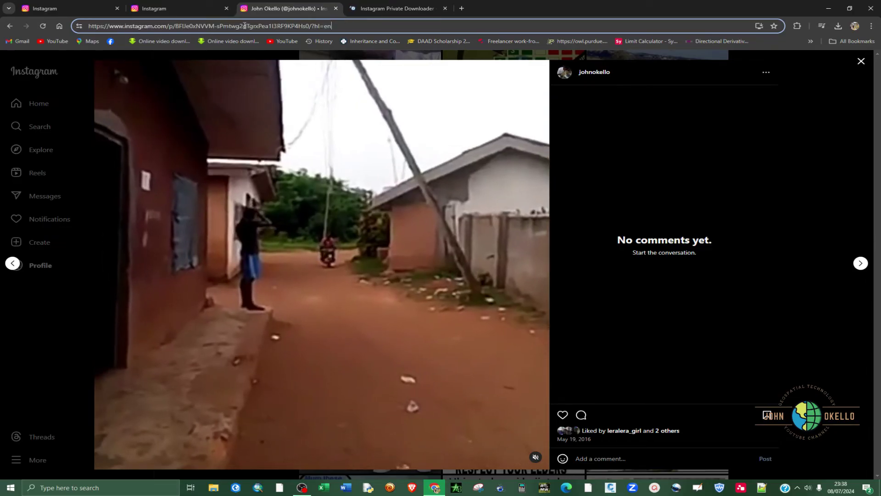
pyautogui.hotkey('ctrl', 'a')
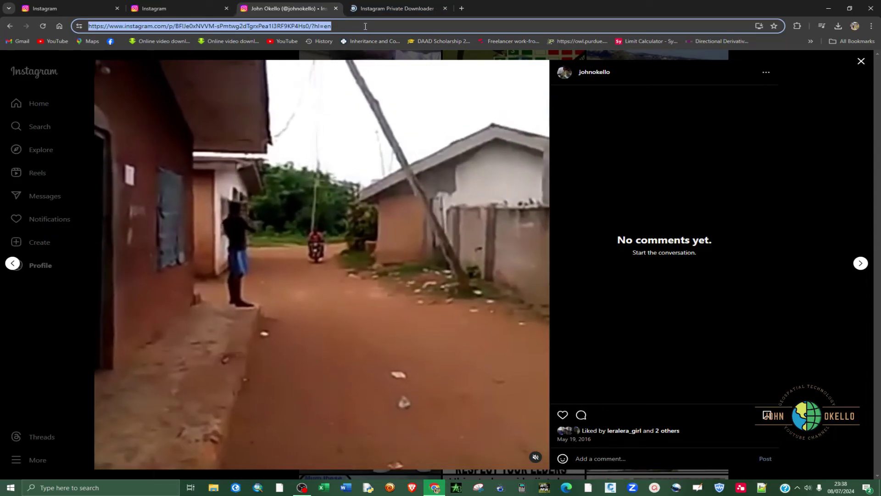
pyautogui.rightClick(362, 25)
pyautogui.click(386, 99)
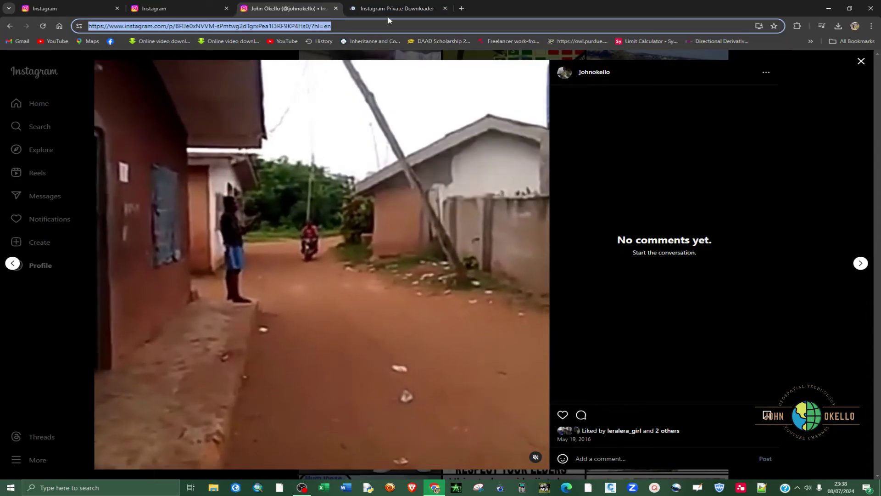
# - Paste the post link into the private downloader's Step 1 field
pyautogui.click(386, 9)
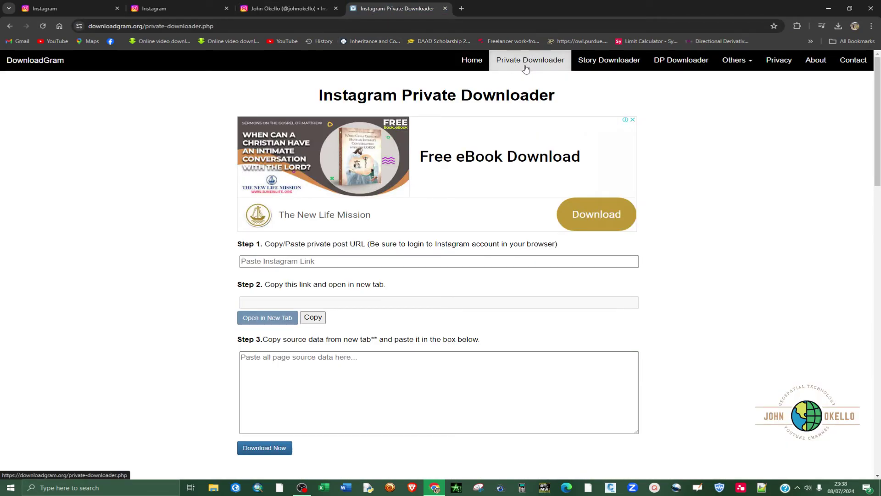
pyautogui.click(315, 261)
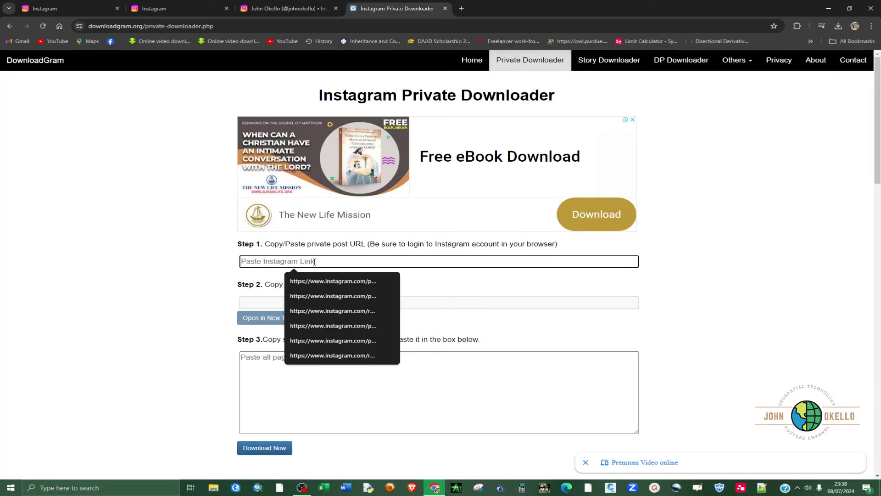
pyautogui.rightClick(315, 262)
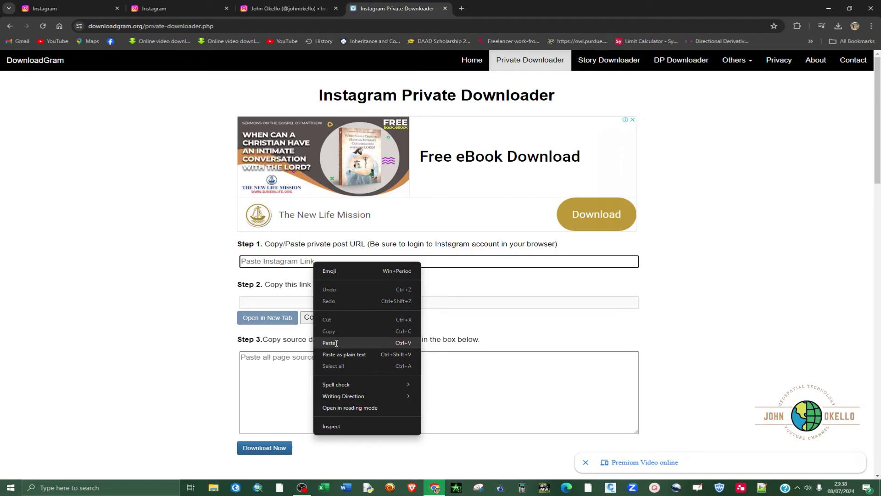
pyautogui.click(336, 343)
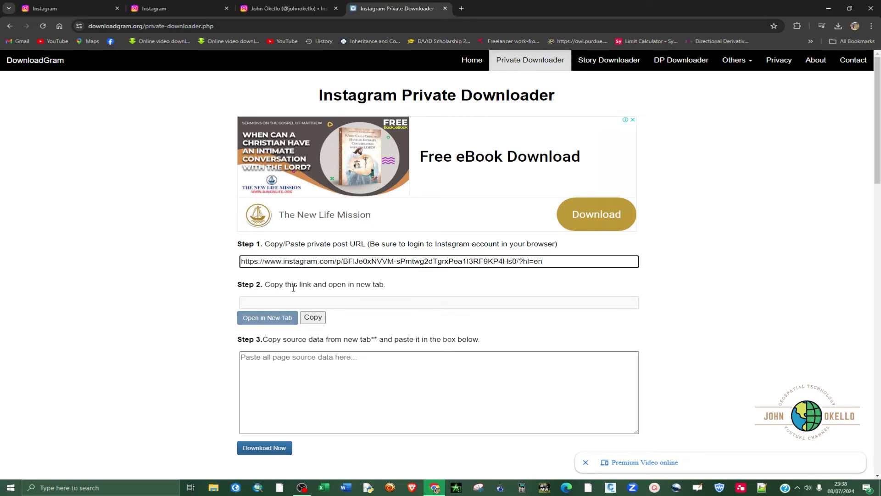
# - Generate the Step 2 query link, paste the post's page source into Step 3, and submit it
pyautogui.click(294, 306)
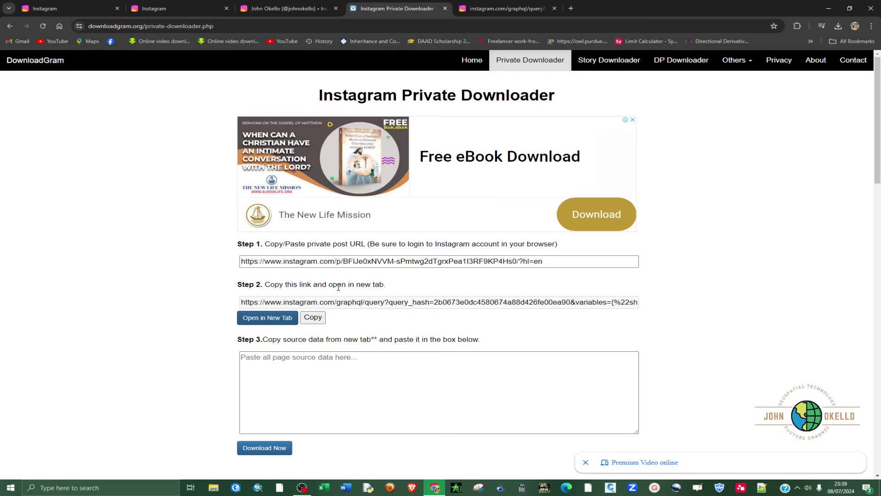
pyautogui.rightClick(280, 366)
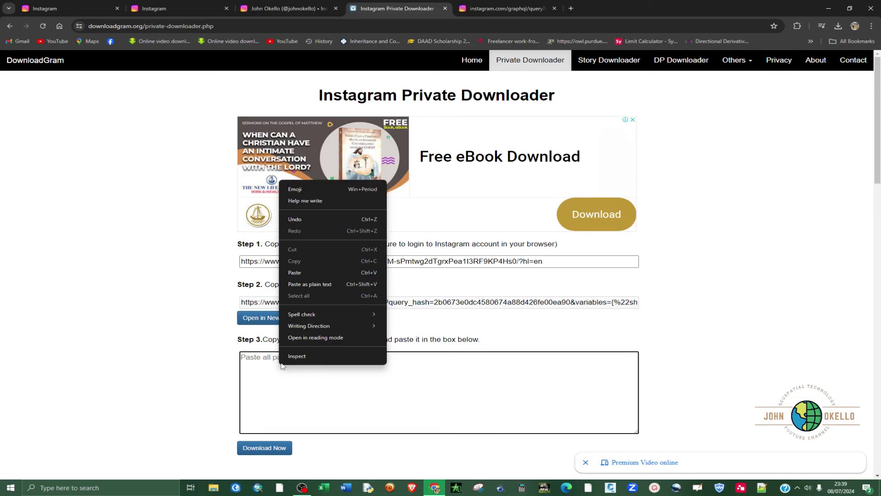
pyautogui.click(296, 273)
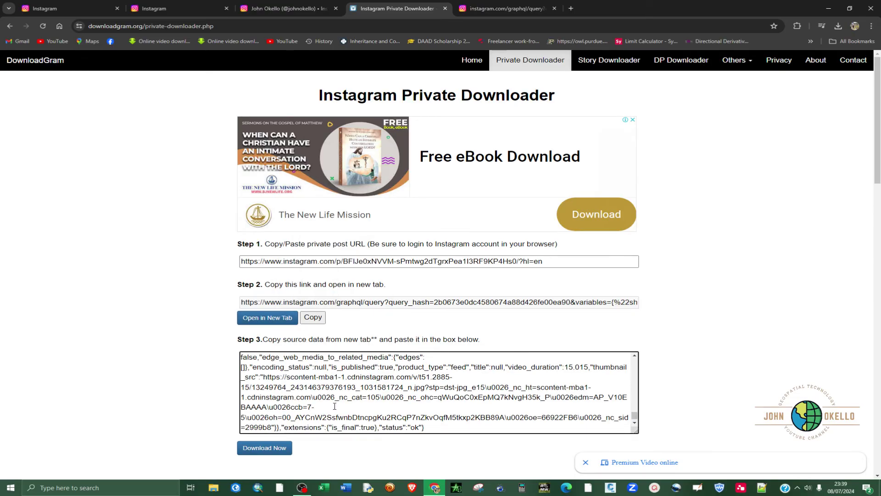
pyautogui.scroll(-1, 275, 440)
pyautogui.click(267, 407)
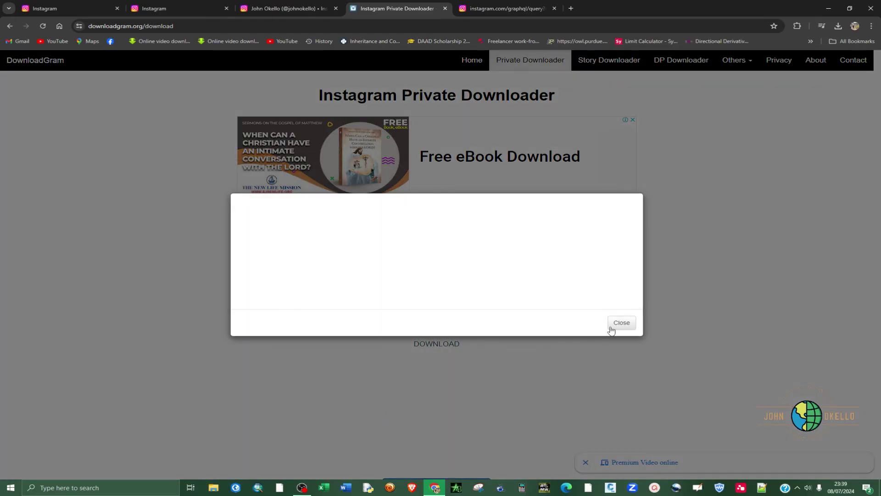
# - Download the retrieved walking-woman video as a 2.4 MB MP4 and confirm it in Chrome's downloads list
pyautogui.click(612, 328)
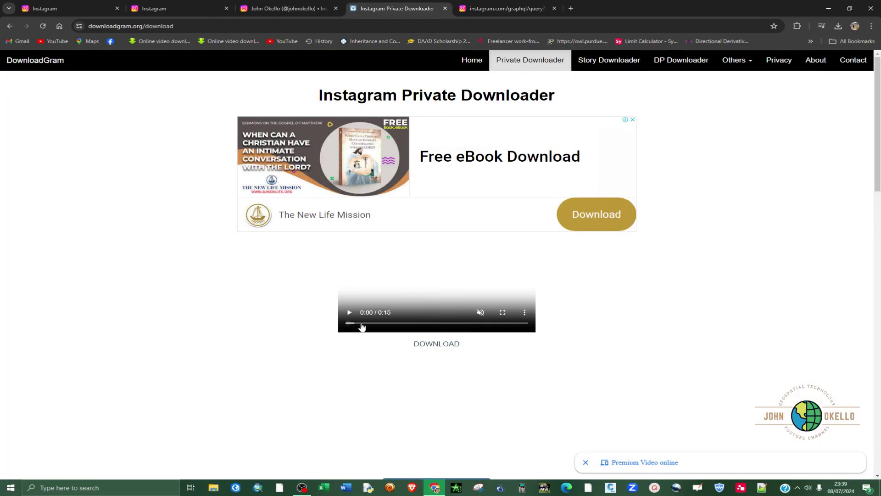
pyautogui.click(429, 347)
pyautogui.click(838, 26)
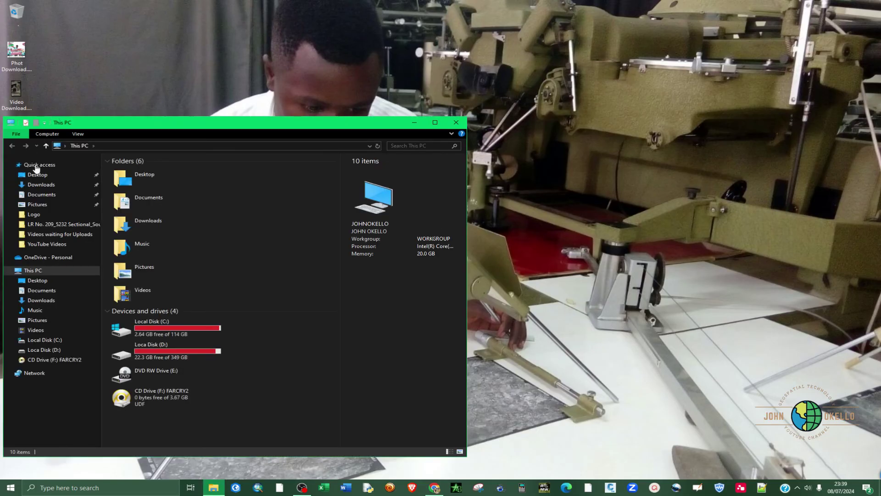
# - Rename the new MP4 in Downloads to 'Video2 Download.mp4'
pyautogui.click(40, 185)
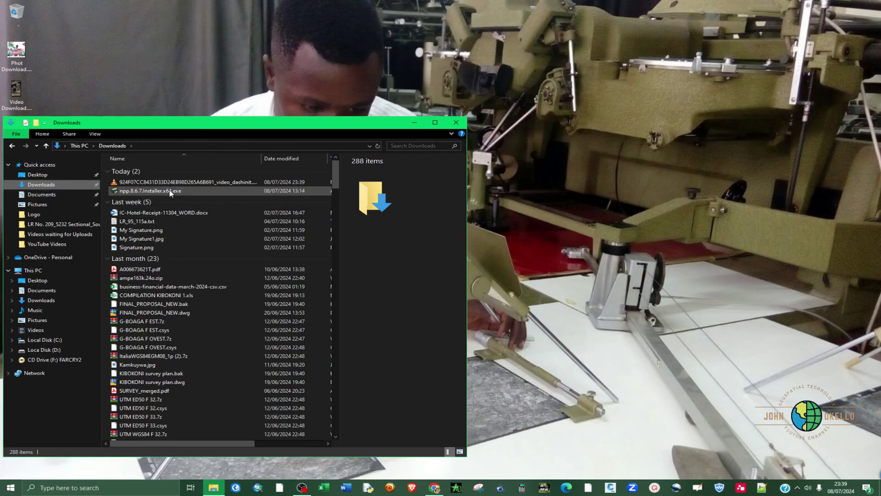
pyautogui.click(168, 182)
pyautogui.click(169, 184)
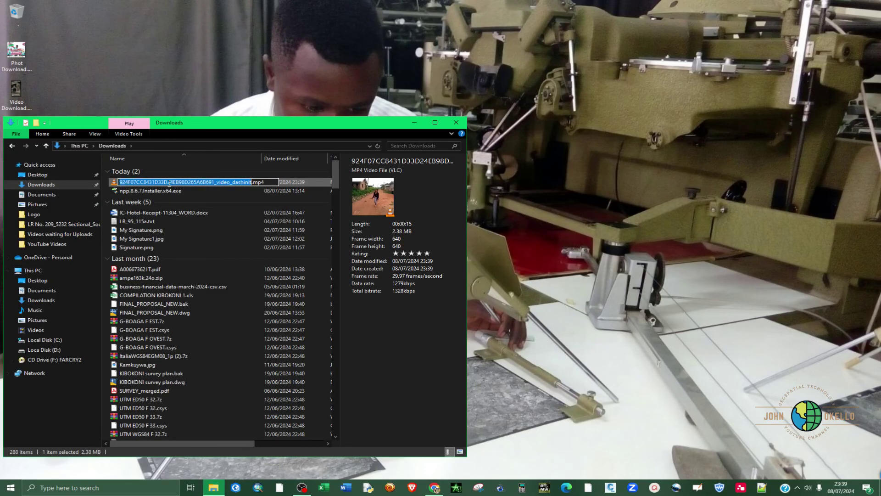
pyautogui.write('Vide')
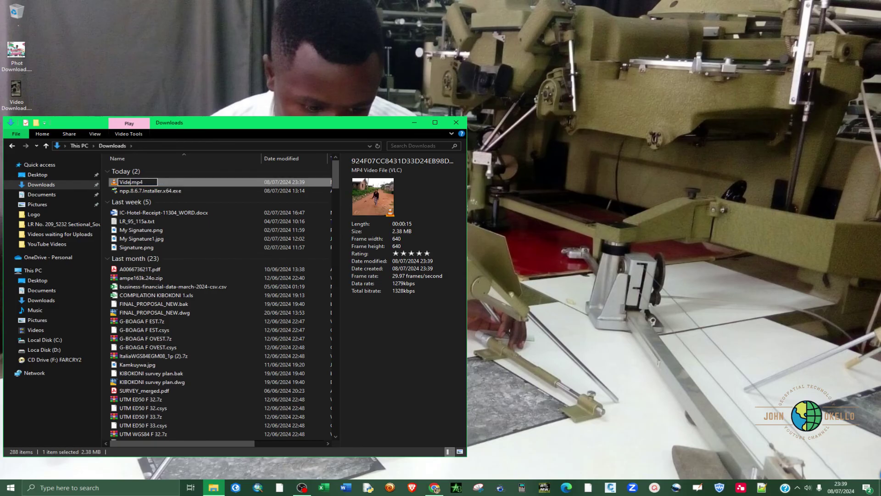
pyautogui.write('D')
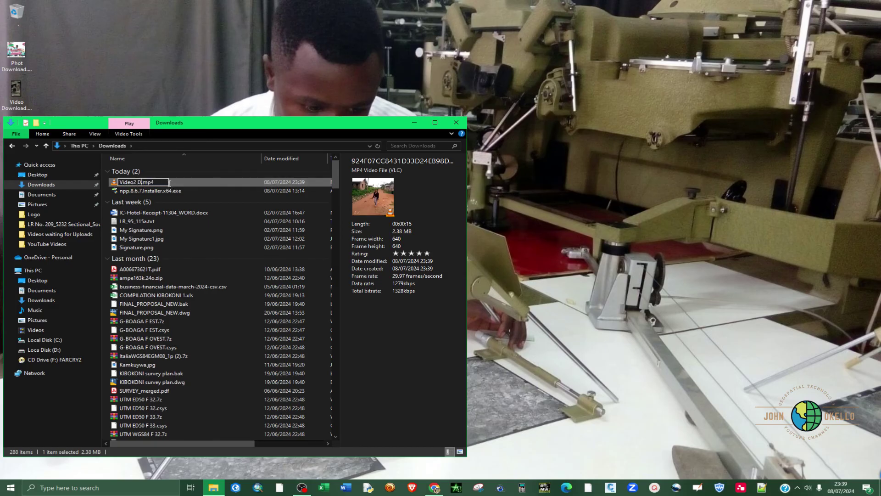
pyautogui.write('ownlo')
pyautogui.write('ad')
pyautogui.press('Return')
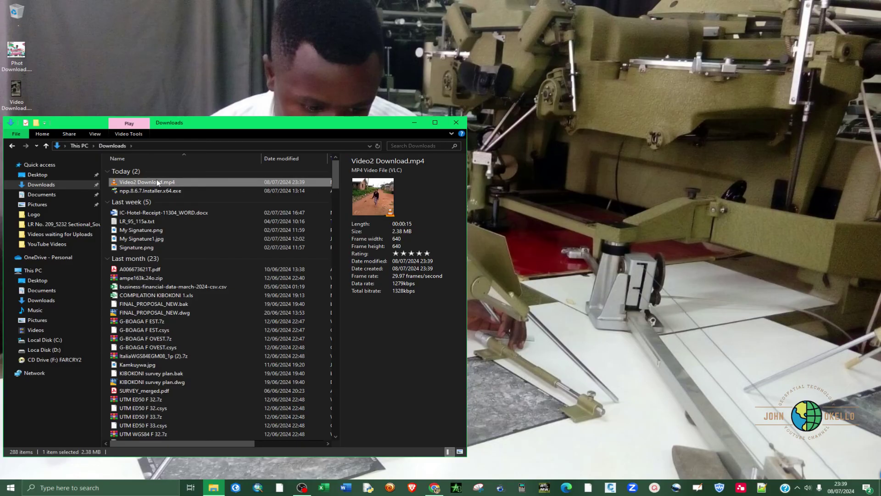
# - Cut Video2 Download.mp4 for moving and minimize the Explorer window
pyautogui.rightClick(157, 181)
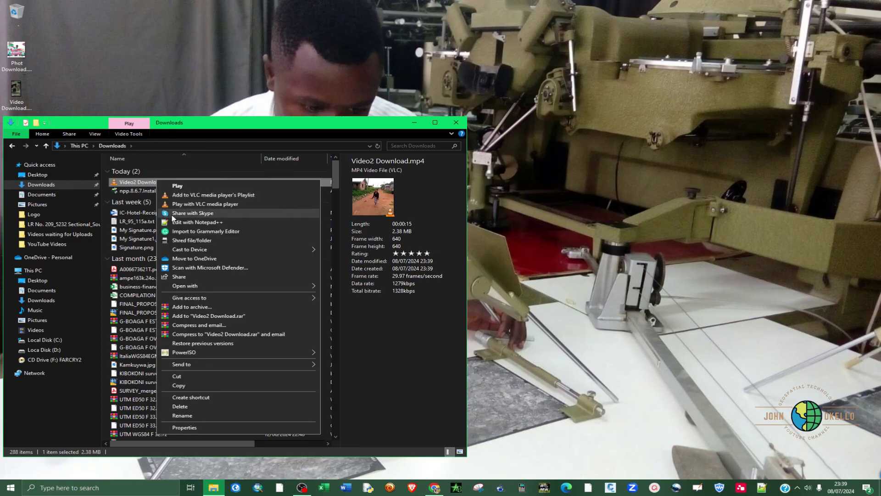
pyautogui.click(185, 378)
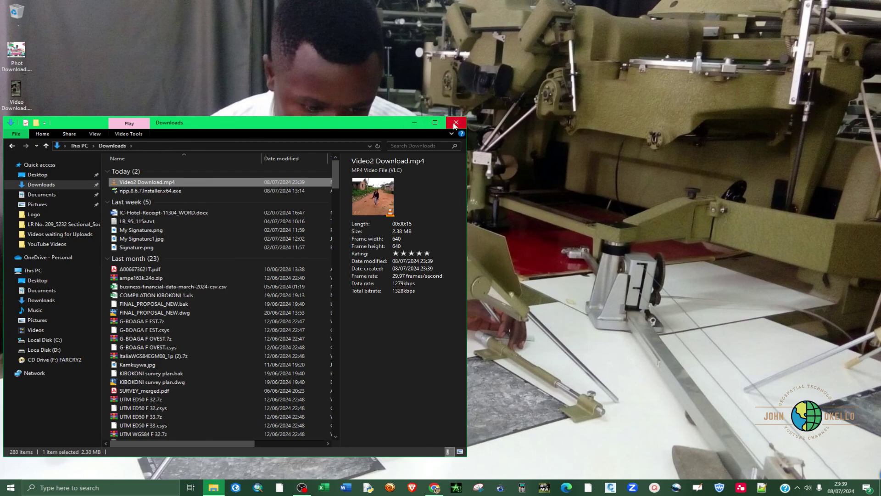
pyautogui.click(415, 123)
# - Right-click the desktop to paste Video2 Download.mp4 there
pyautogui.rightClick(67, 134)
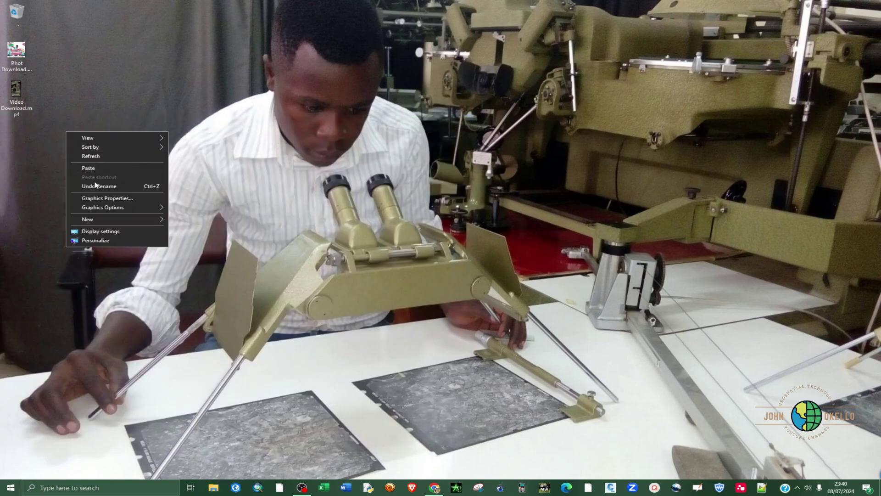